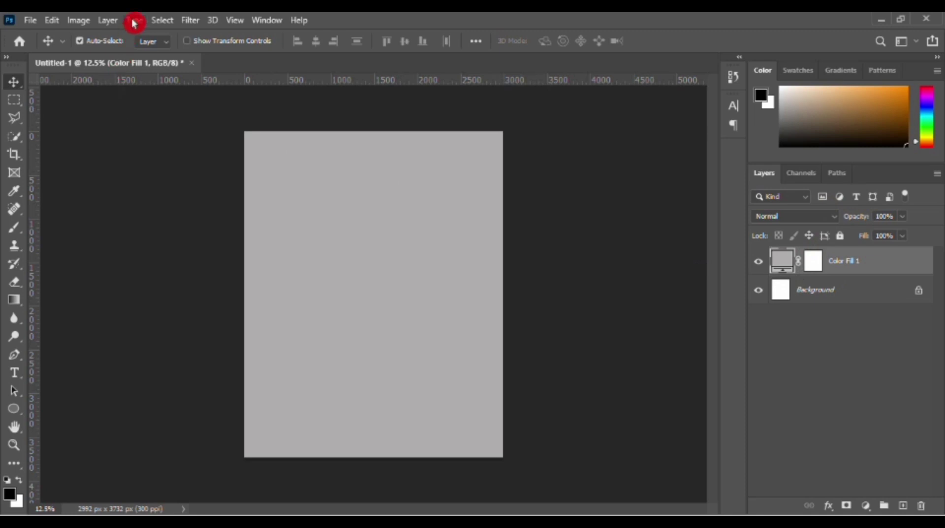
Step: Convert Color Fill 1 to a smart object and apply the Cutout filter with 4 levels, edge simplicity 2 and edge fidelity 2
left_click(191, 23)
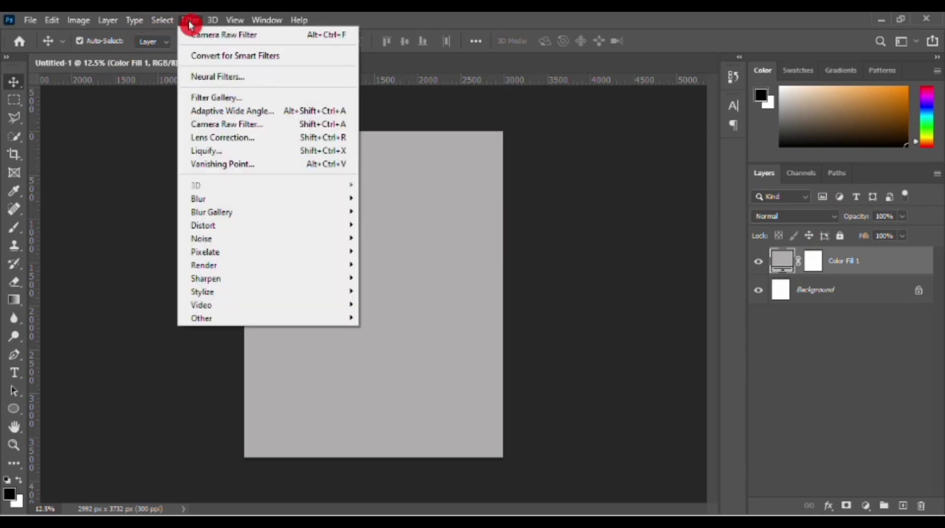
left_click(218, 97)
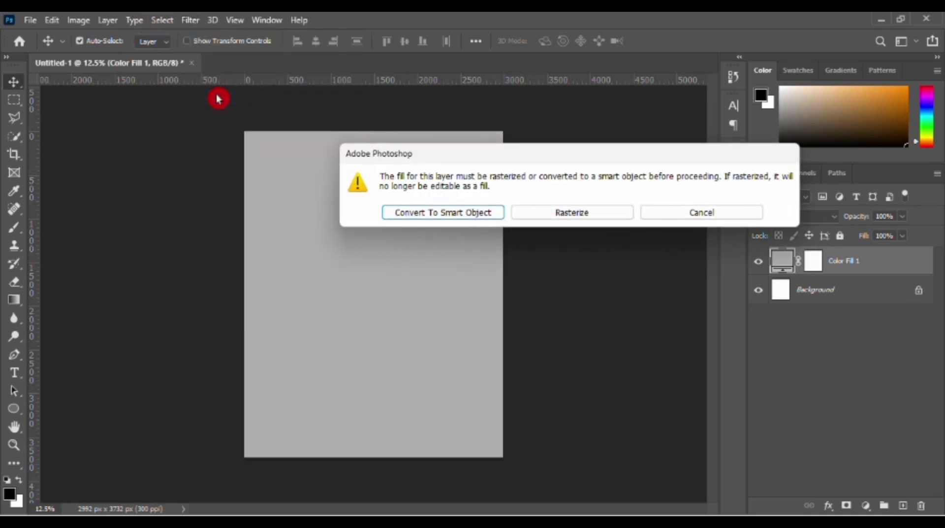
left_click(492, 212)
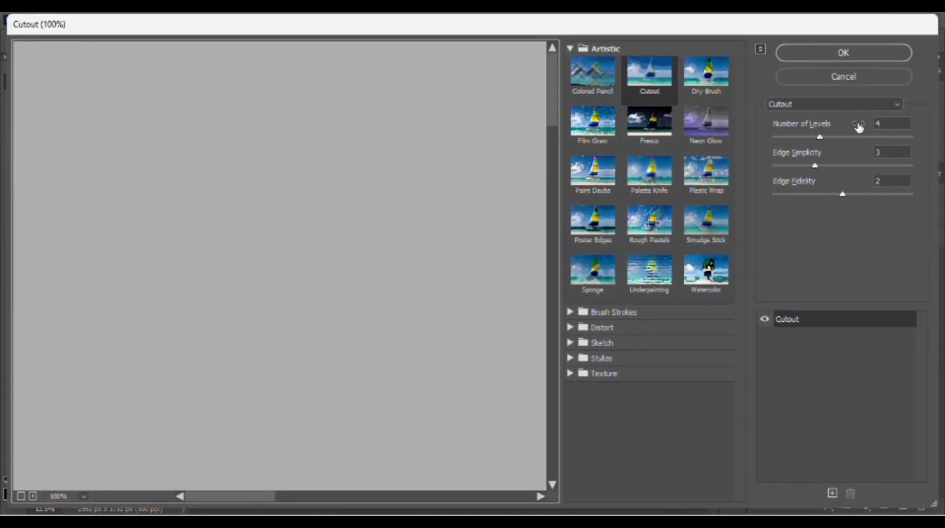
left_click_drag(820, 138, 830, 139)
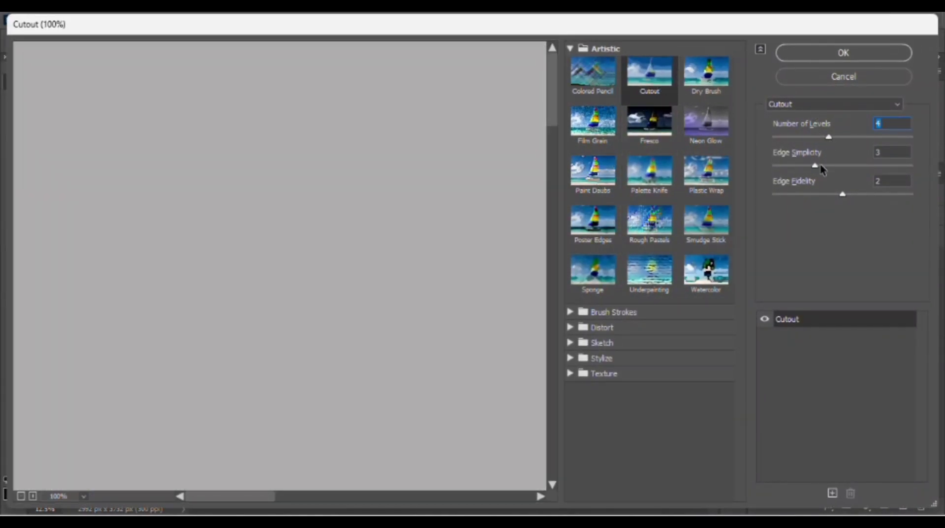
left_click_drag(816, 170, 861, 169)
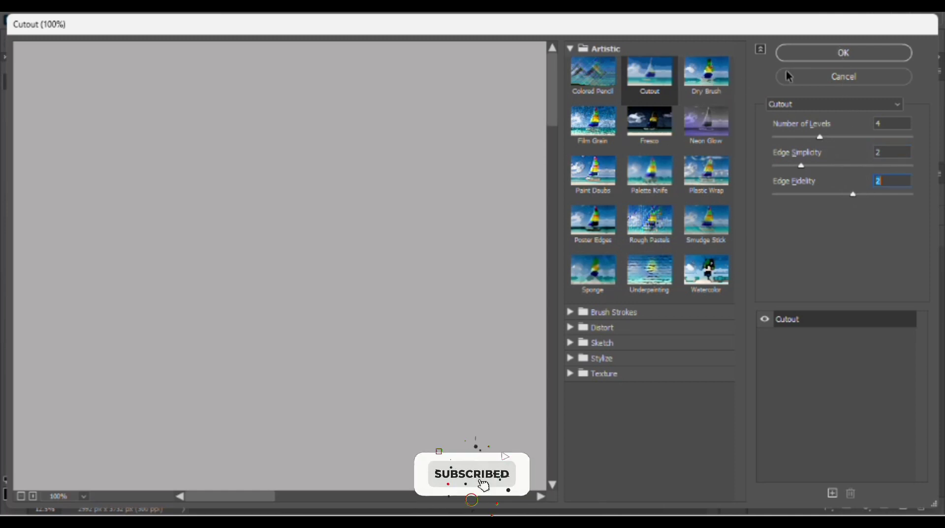
left_click(844, 54)
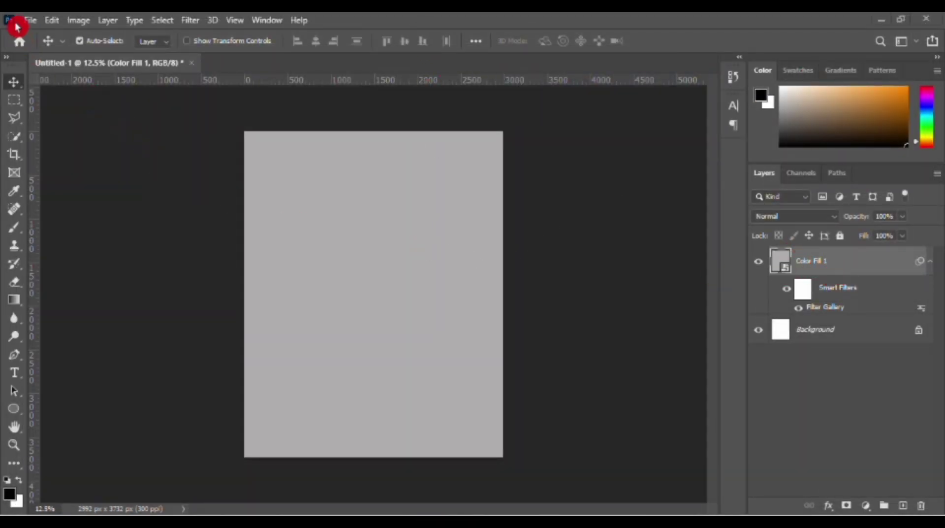
Step: Place the arsenal-fans-810x476 image from Downloads as an embedded object
left_click(30, 20)
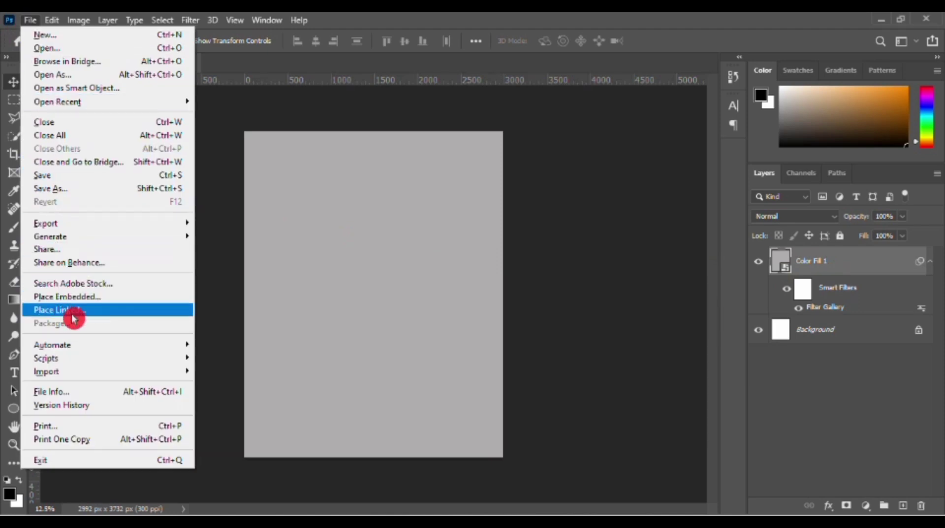
left_click(74, 297)
left_click(164, 235)
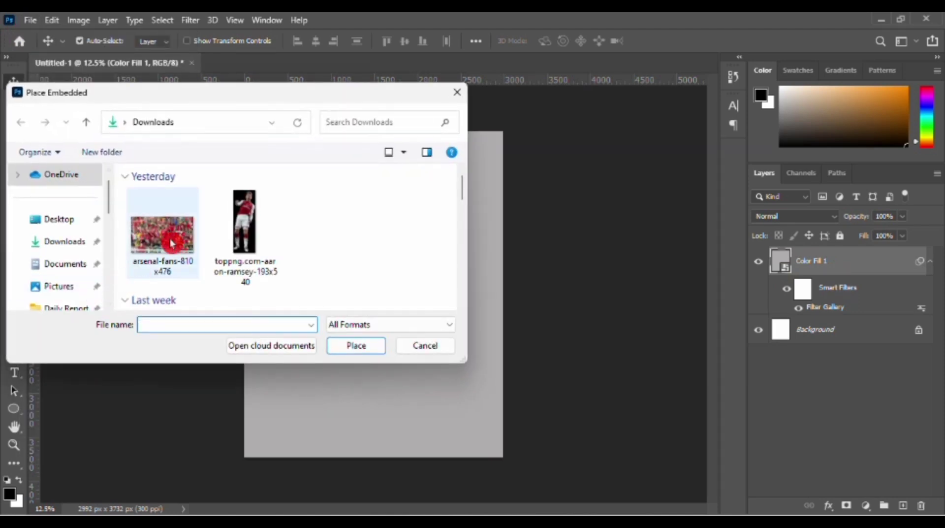
left_click(350, 345)
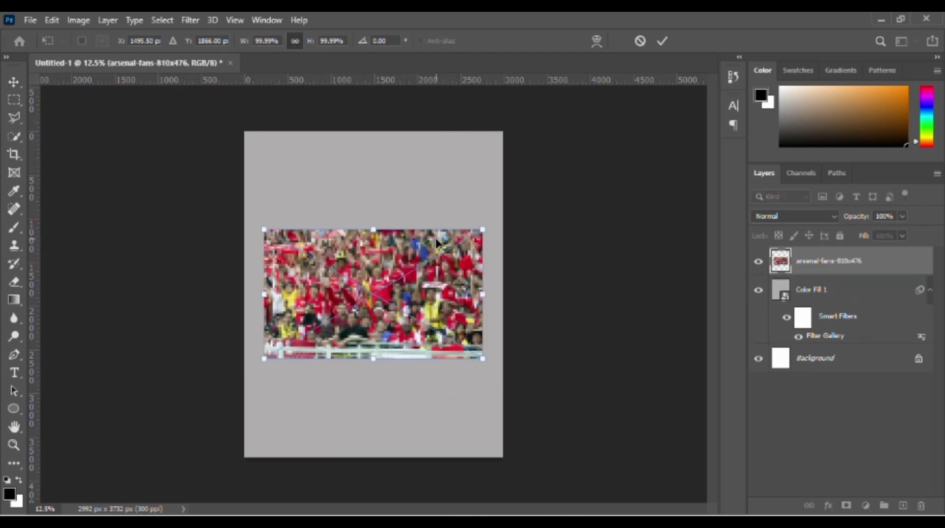
Step: Move the crowd photo to the canvas's upper-right corner and distort its lower-right corner downward to about 191% height on that side
left_click_drag(398, 268, 418, 170)
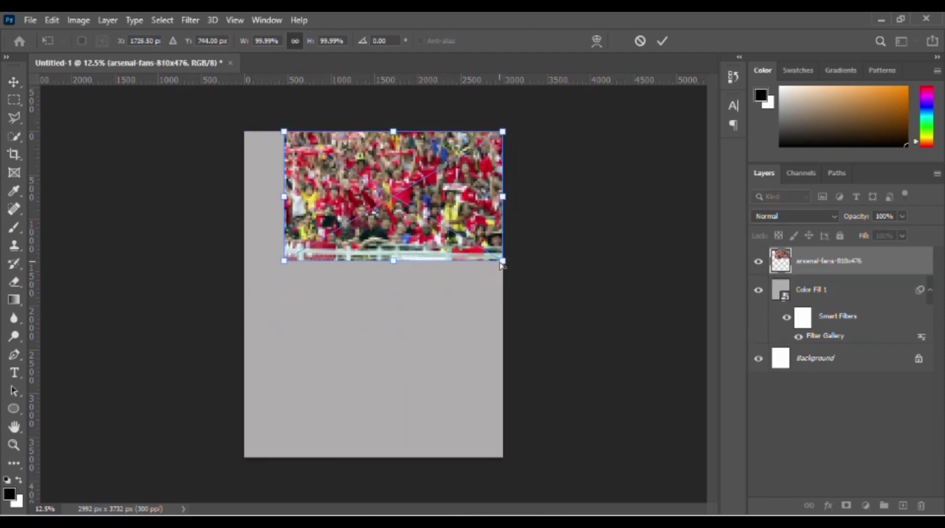
left_click_drag(502, 265, 503, 382)
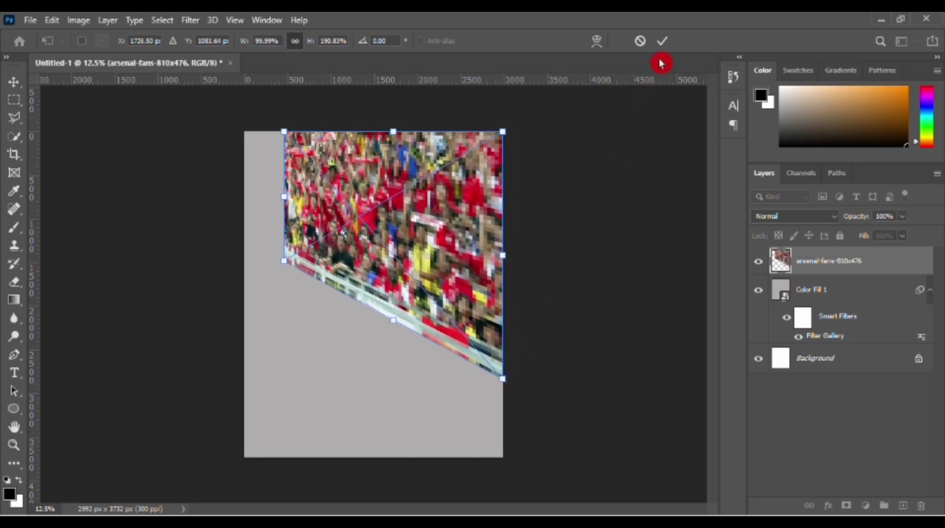
left_click(665, 46)
Step: Desaturate the crowd photo to black and white
left_click(113, 21)
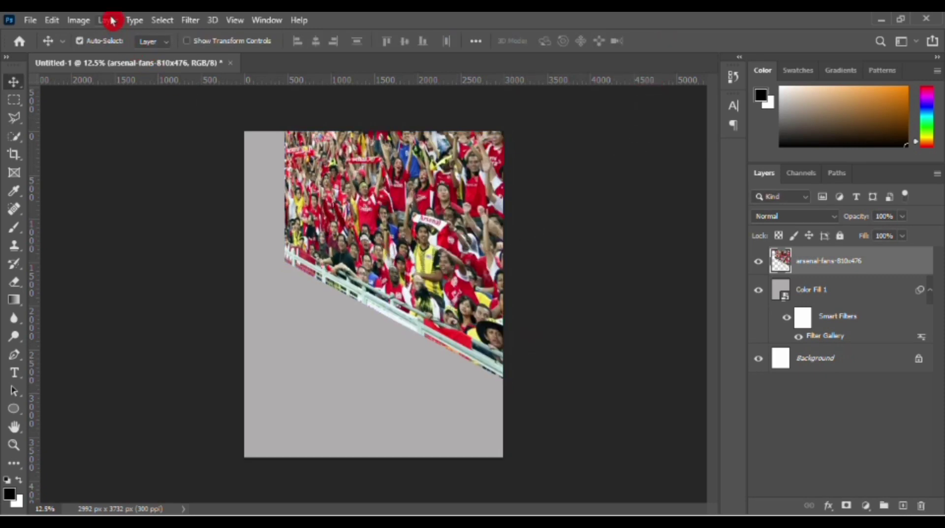
mouse_move(78, 20)
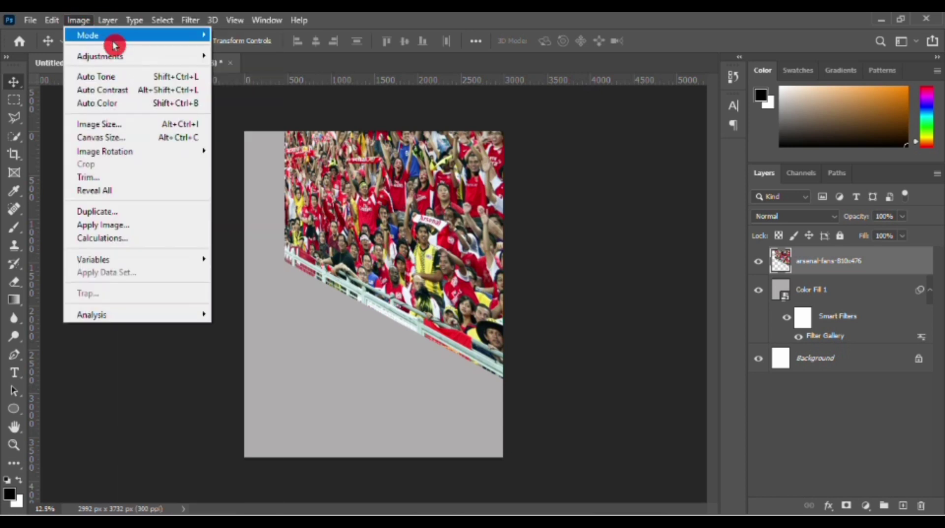
mouse_move(151, 58)
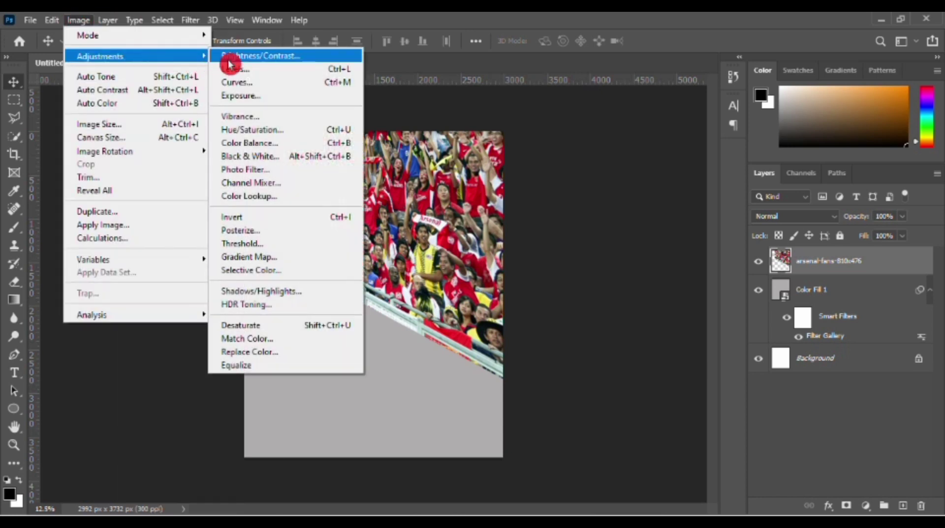
left_click(319, 329)
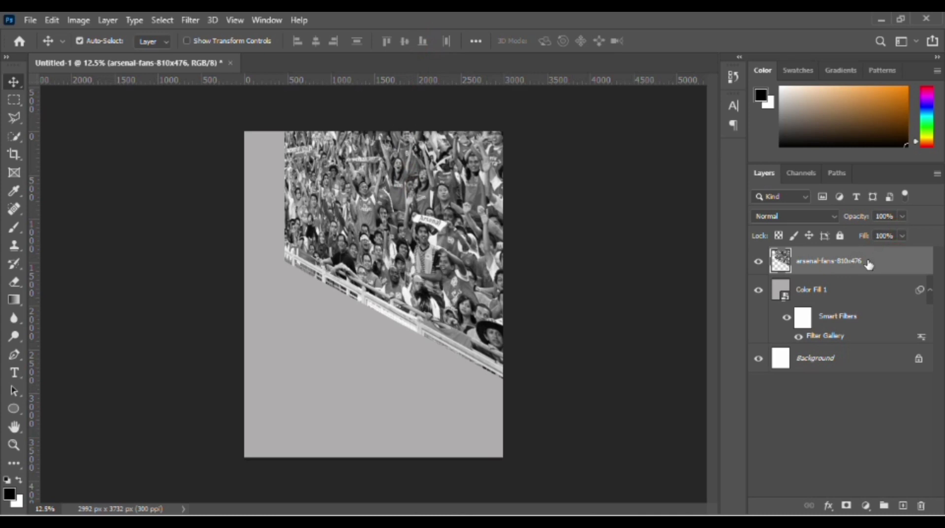
Step: Set the crowd photo layer's opacity to 20%
left_click(902, 218)
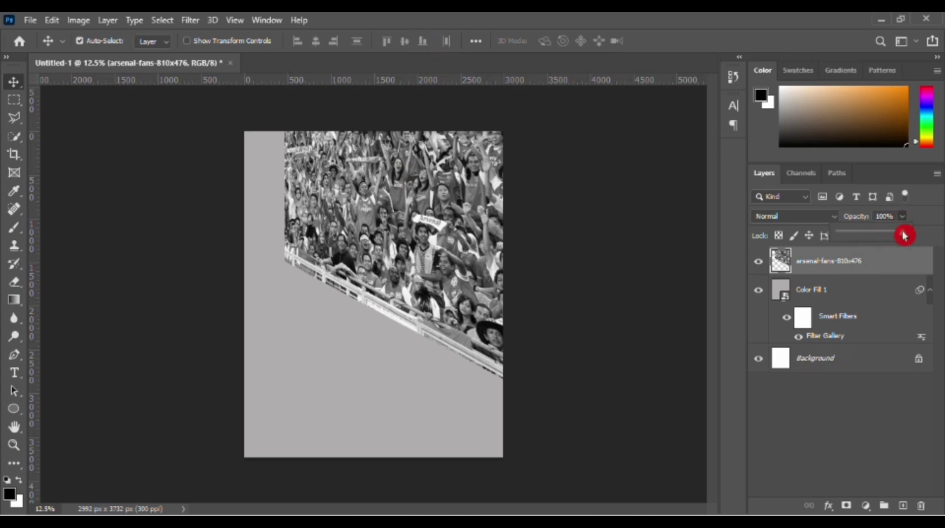
left_click(886, 216)
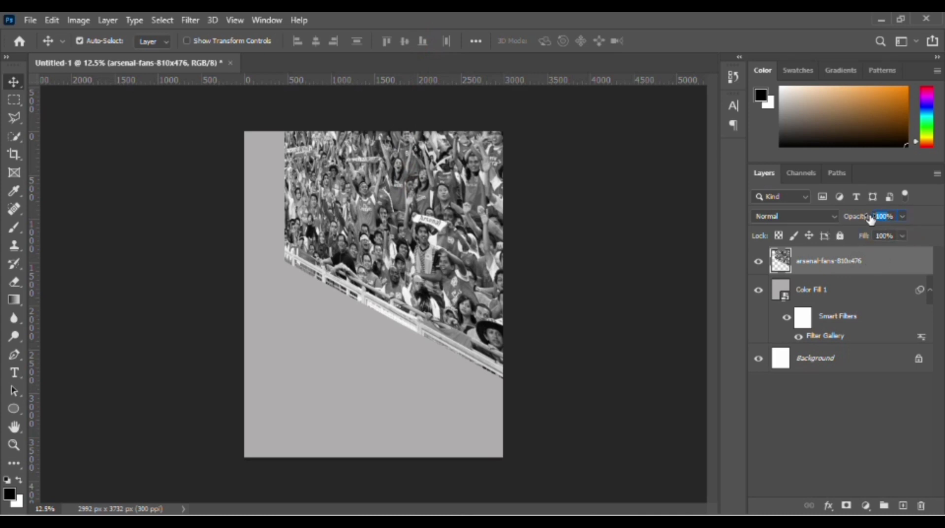
type("20")
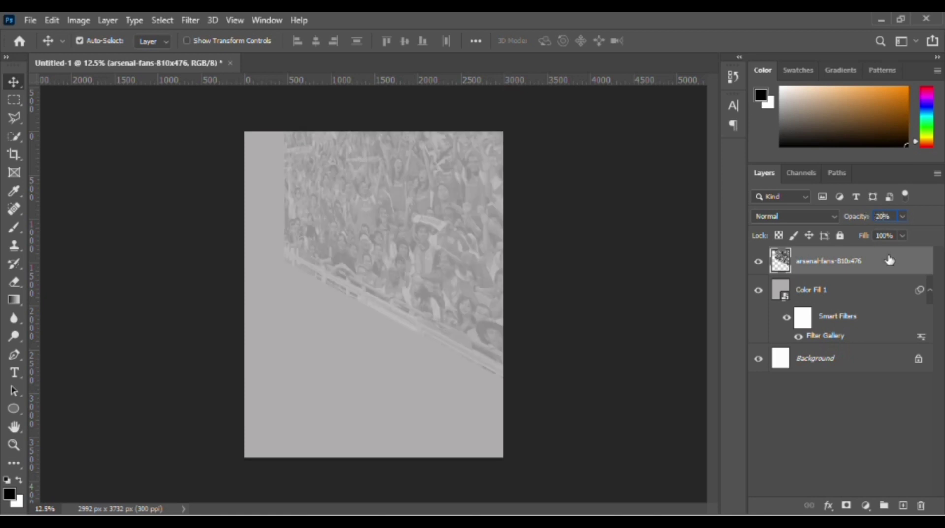
Step: Add a layer mask to the crowd photo, fade its edges with a large soft black brush, and nudge the photo slightly
left_click(846, 506)
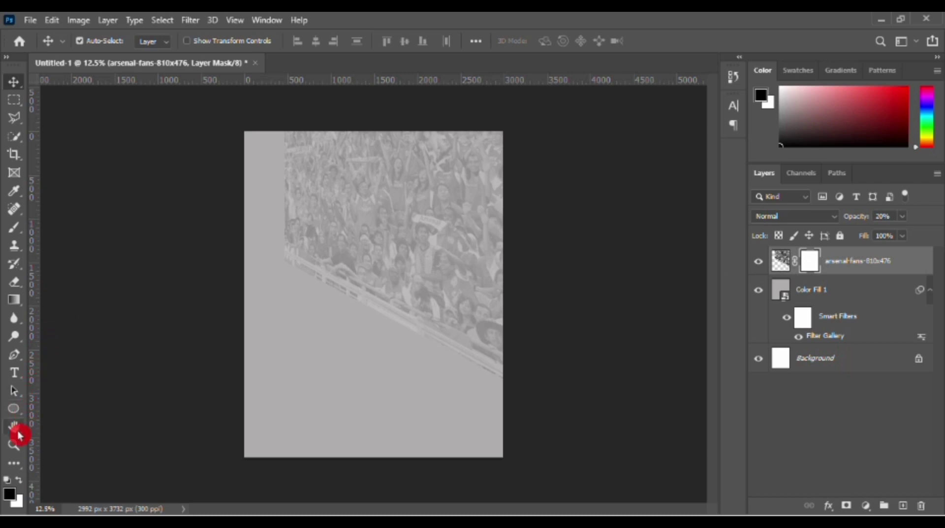
left_click(15, 228)
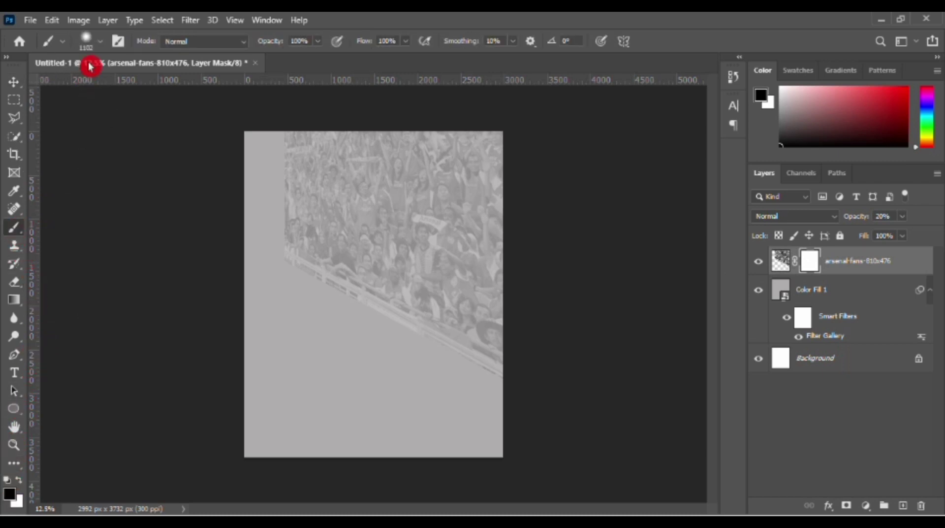
mouse_move(253, 229)
left_mouse_down()
mouse_move(274, 286)
mouse_move(270, 258)
mouse_move(296, 307)
mouse_move(272, 262)
mouse_move(252, 150)
mouse_move(247, 208)
mouse_move(272, 296)
mouse_move(268, 257)
mouse_move(322, 340)
mouse_move(325, 316)
mouse_move(430, 381)
mouse_move(362, 336)
mouse_move(505, 404)
mouse_move(465, 374)
mouse_move(312, 312)
mouse_move(272, 274)
mouse_move(460, 389)
mouse_move(233, 235)
mouse_move(257, 213)
mouse_move(258, 159)
mouse_move(277, 252)
mouse_move(296, 269)
left_mouse_up()
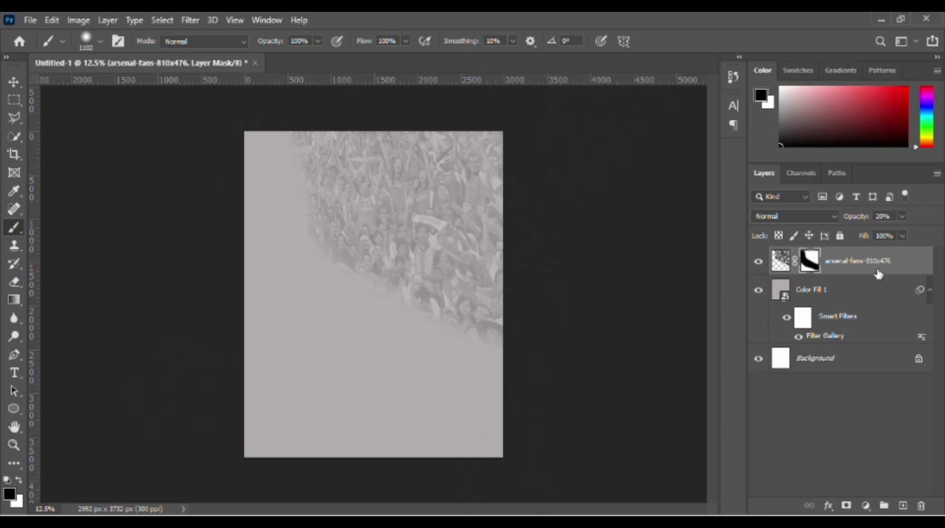
left_click(781, 261)
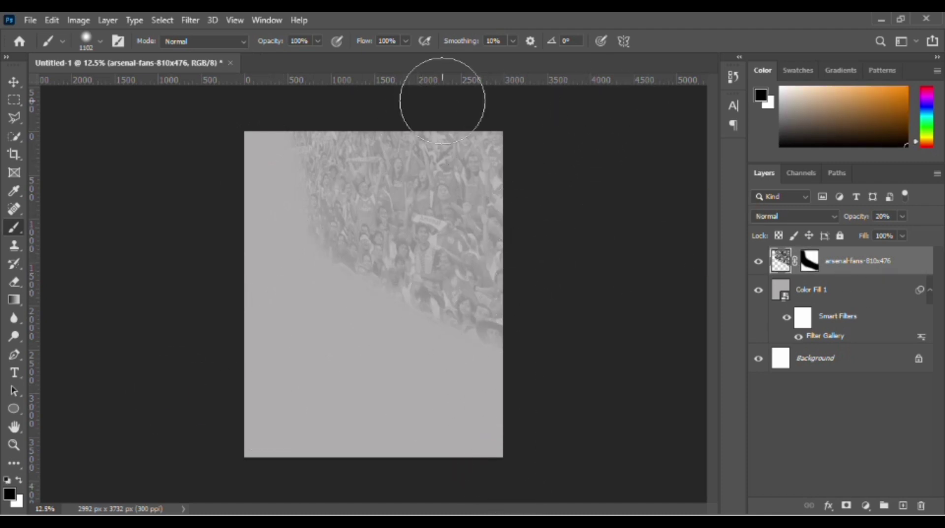
key("ctrl+backslash")
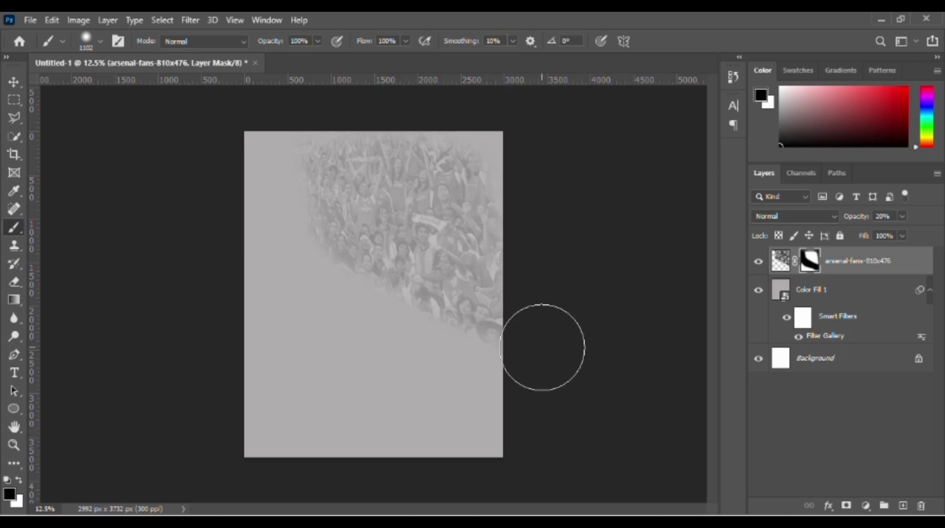
left_click(14, 82)
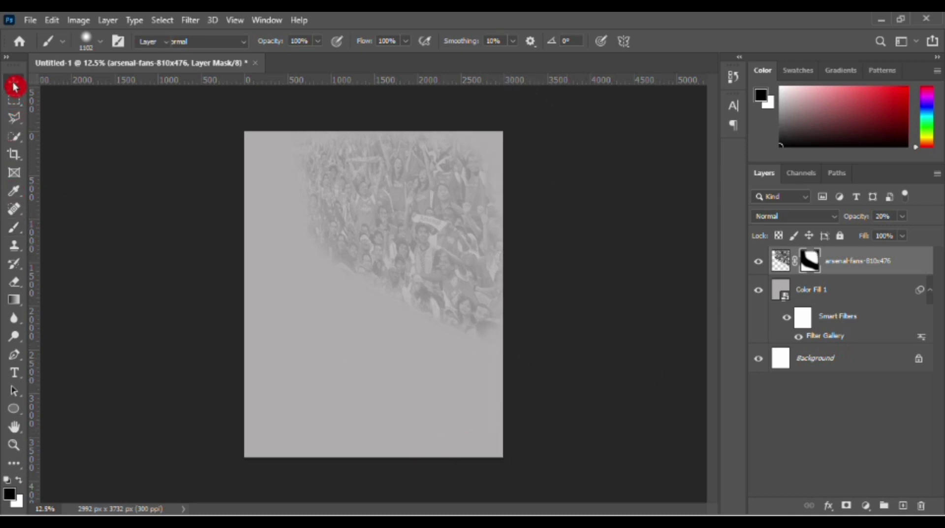
mouse_move(414, 223)
left_mouse_down()
mouse_move(422, 192)
mouse_move(419, 221)
left_mouse_up()
Step: Unlock the Background layer so it becomes a regular layer
left_click(778, 292)
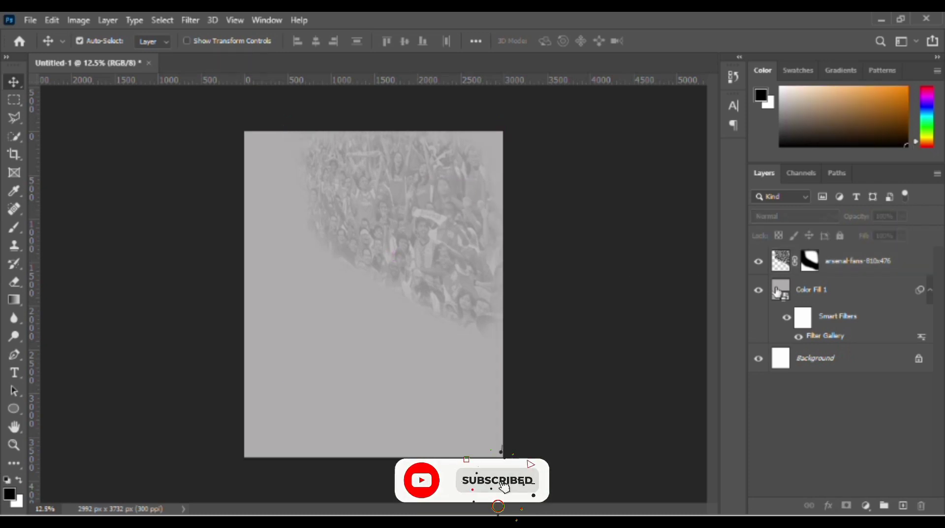
left_click(844, 264)
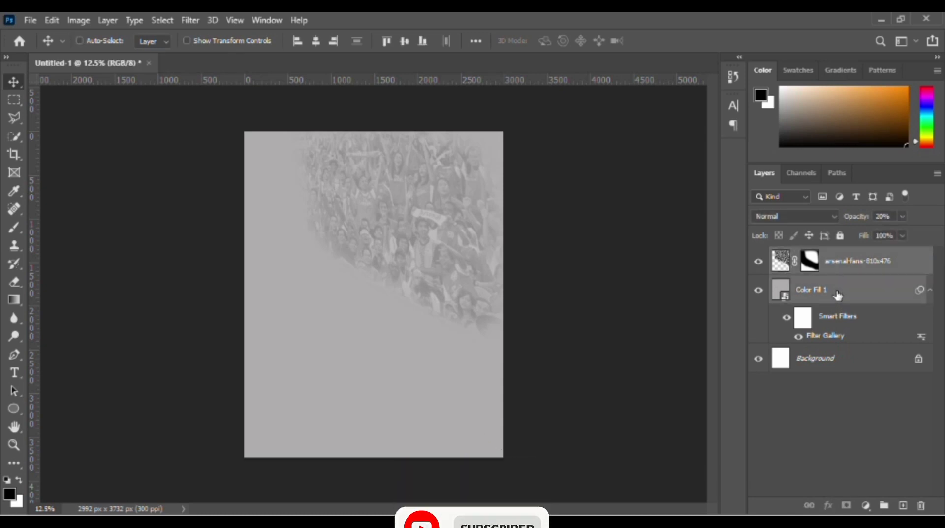
left_click(835, 360)
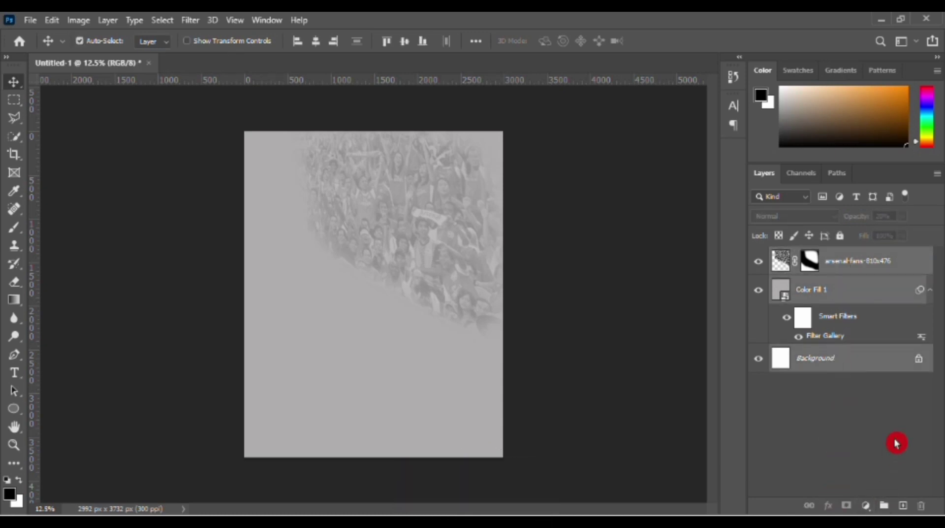
left_click(919, 361)
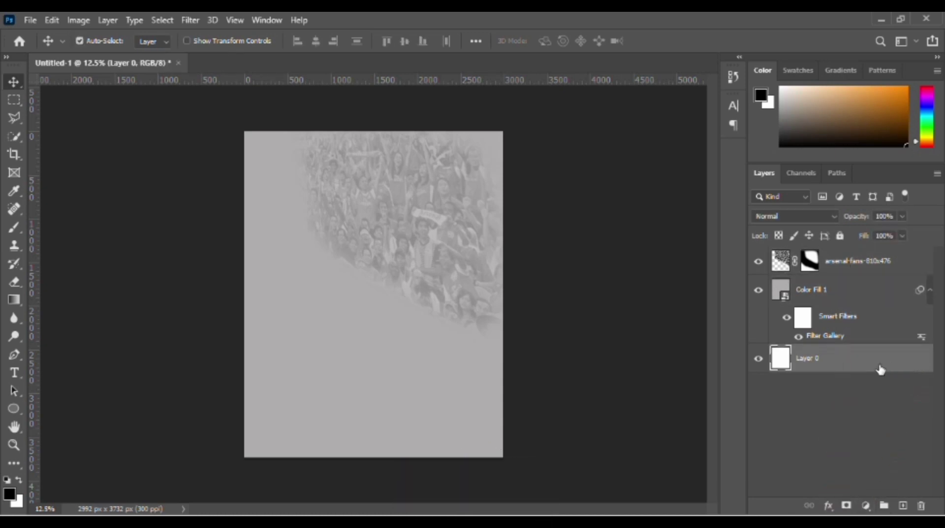
Step: Group the crowd photo, Color Fill 1 and Layer 0 together, and leave the group deselected
left_click(855, 268)
left_click(837, 294, "ctrl")
left_click(852, 359, "ctrl")
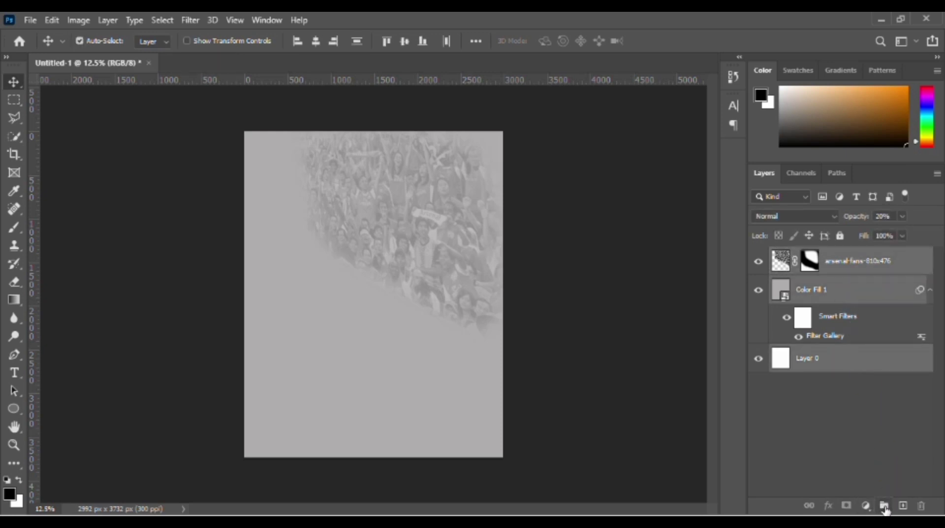
left_click(885, 506)
left_click(826, 300)
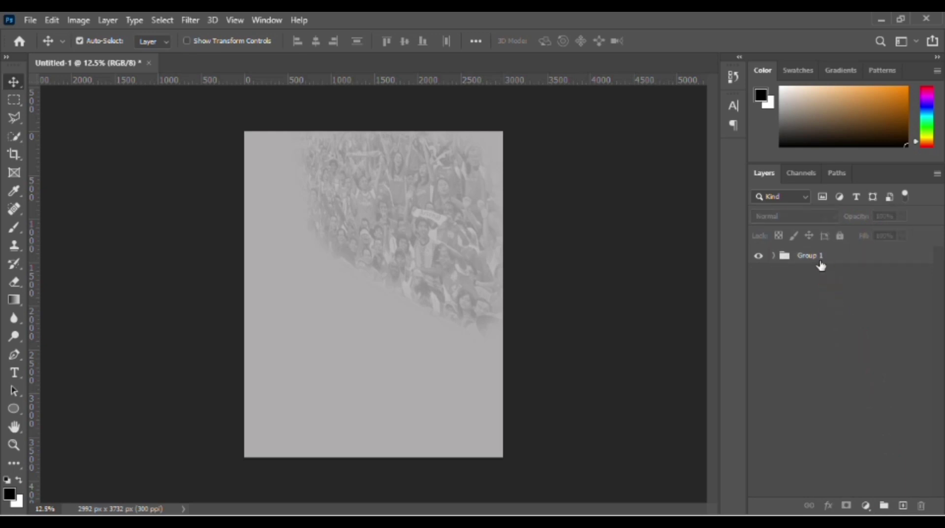
left_click(819, 259)
left_click(832, 291)
Step: Activate the Type tool and search the available fonts for "nor" and "ma"
left_click(16, 305)
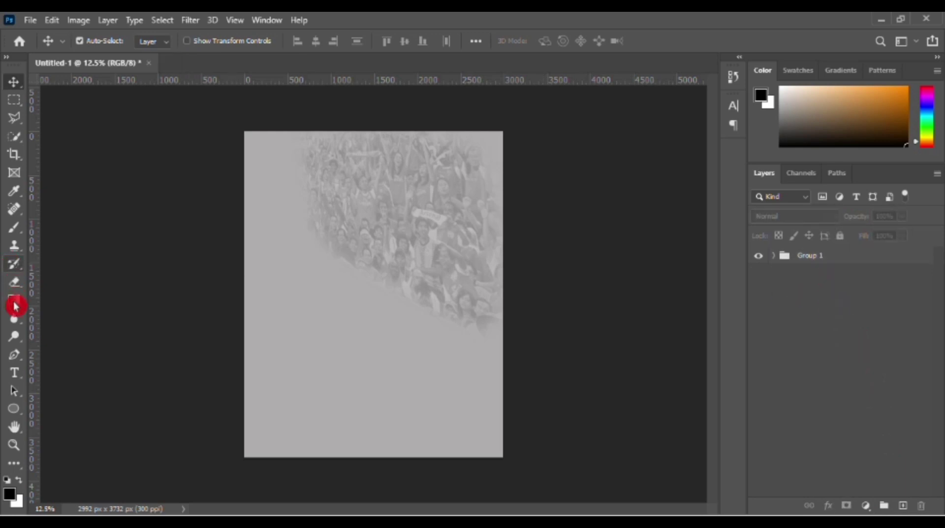
left_click(25, 378)
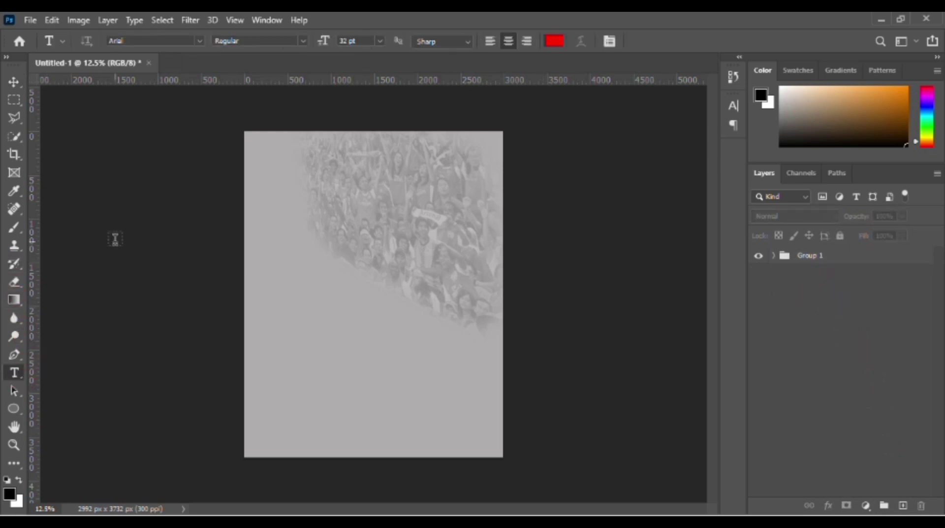
left_click(200, 43)
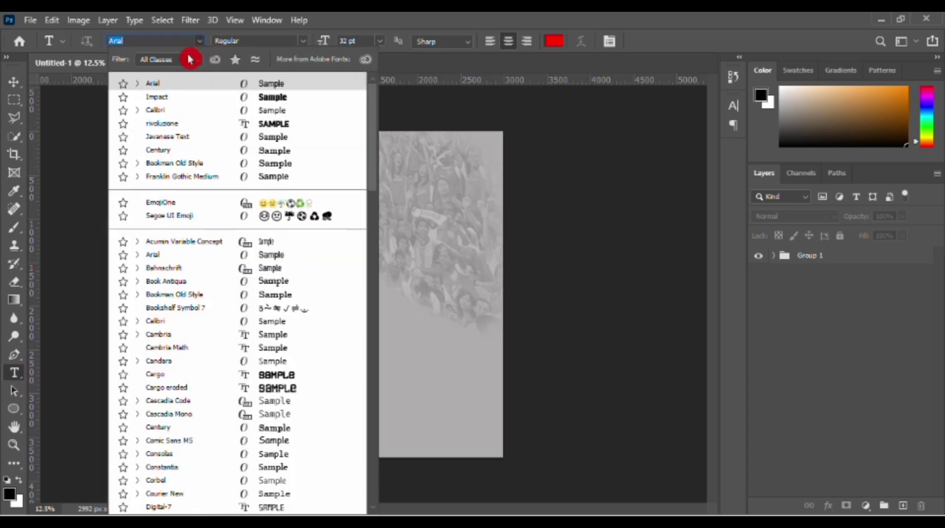
type("n")
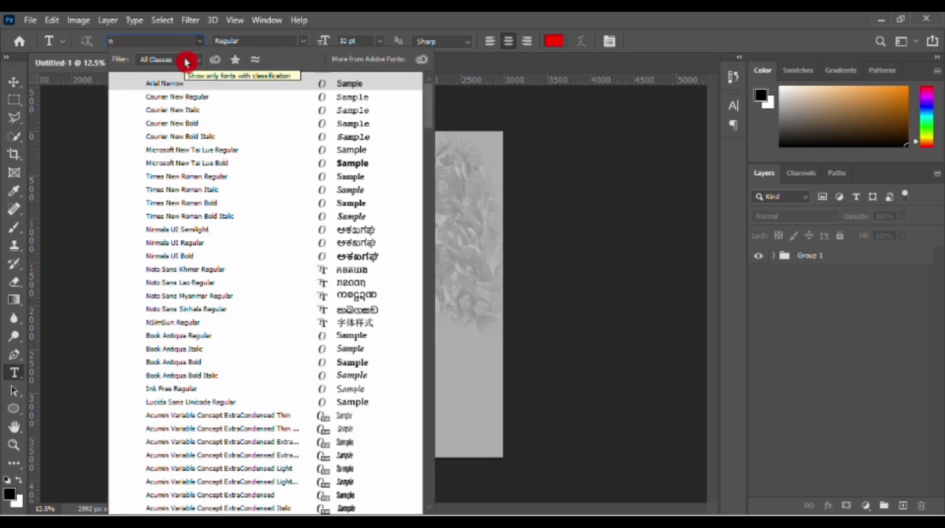
type("or")
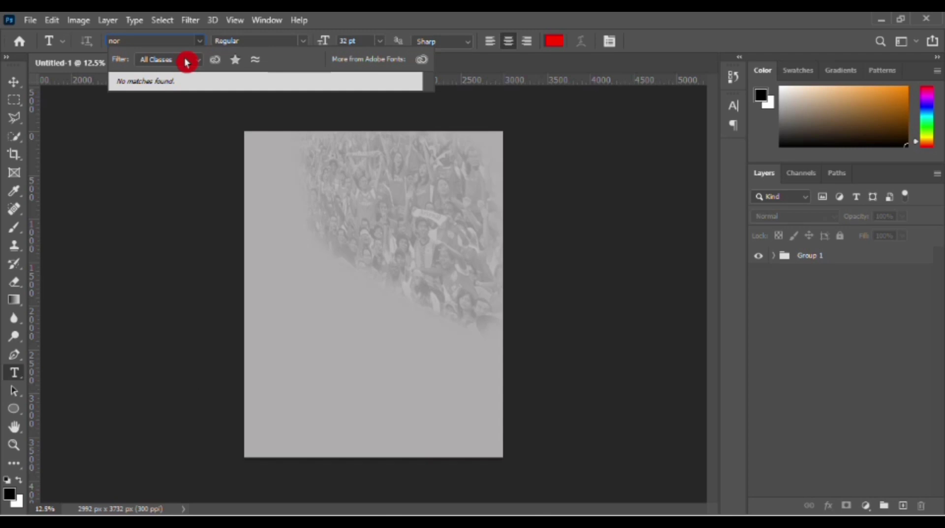
key("BackSpace")
key("BackSpace")
key("BackSpace")
type("ma")
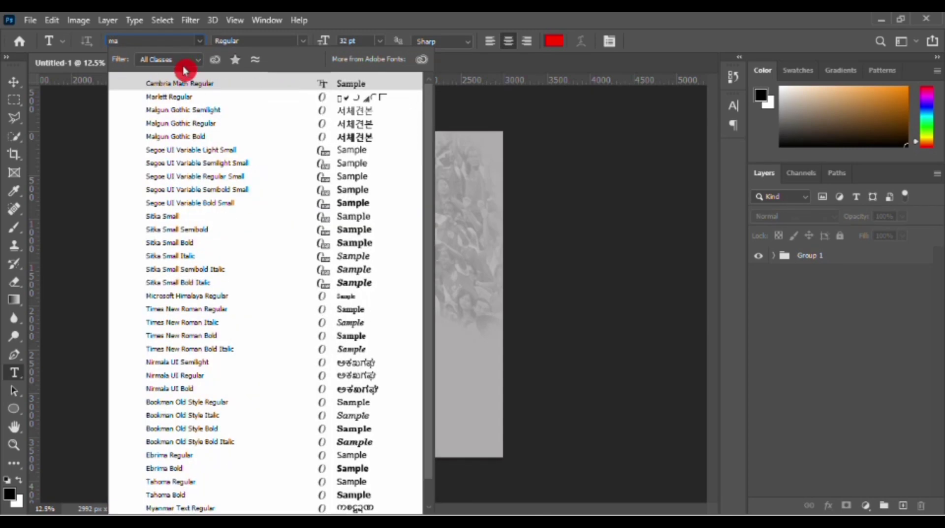
key("BackSpace")
key("BackSpace")
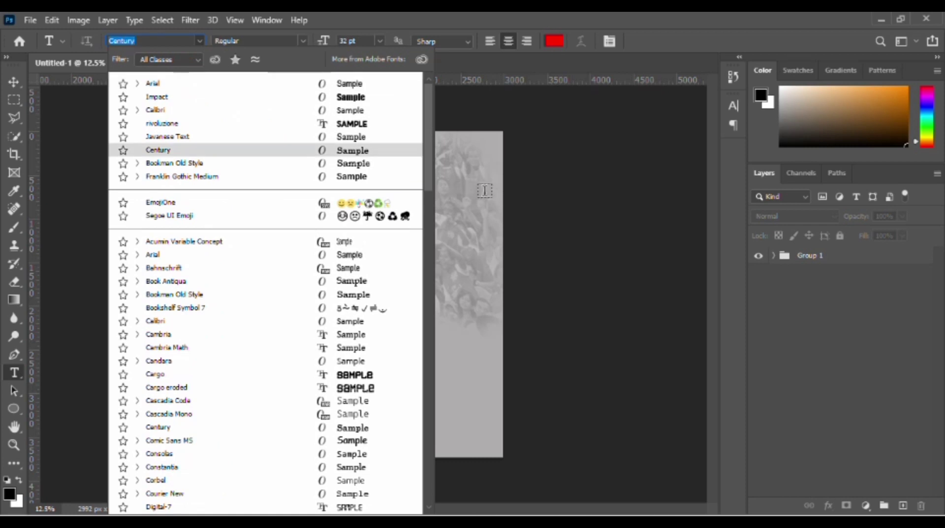
Step: Add red, centred Arial text over the upper part of the crowd photo, reading MATCH and DAY on two lines
left_click(485, 190)
left_click(485, 191)
left_click(201, 43)
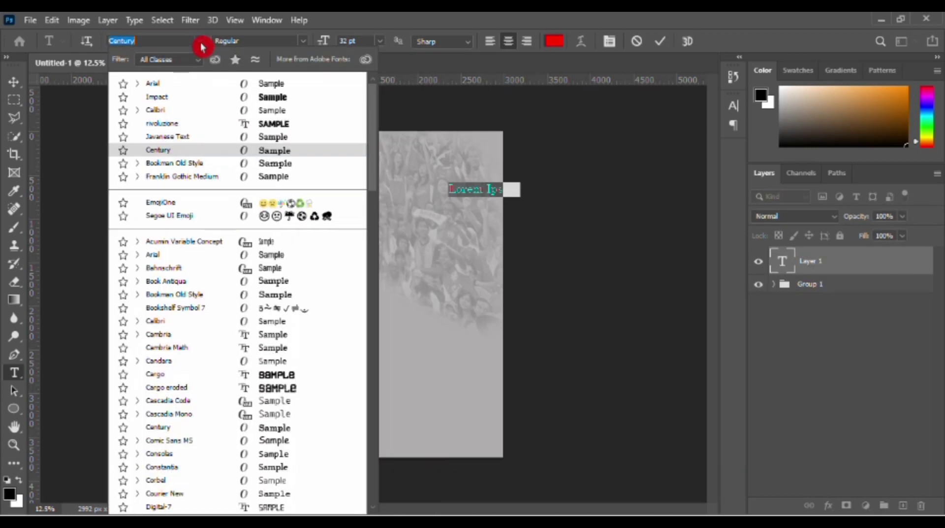
left_click(209, 89)
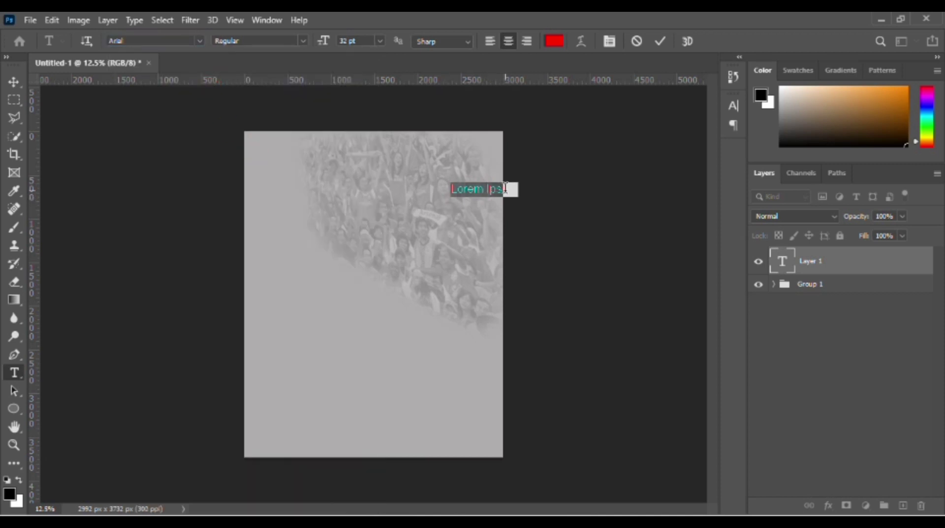
left_click_drag(505, 188, 454, 189)
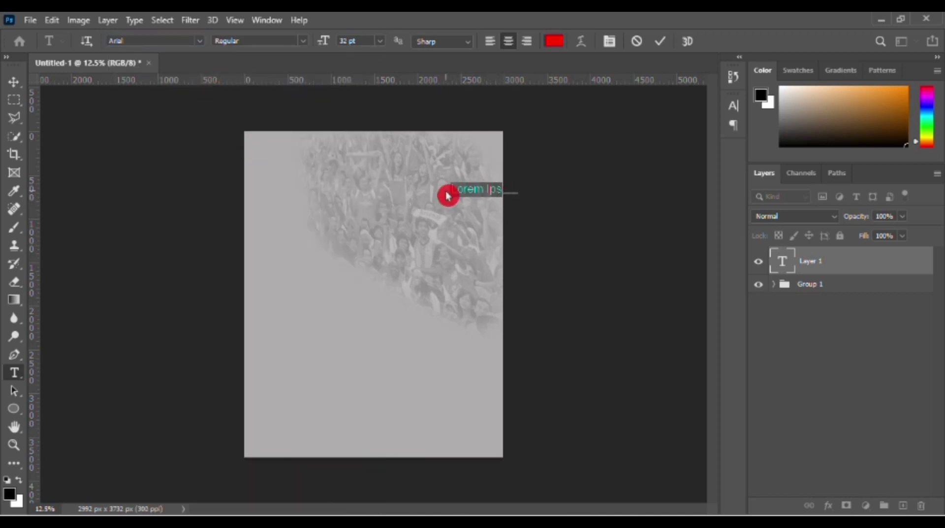
type("MA")
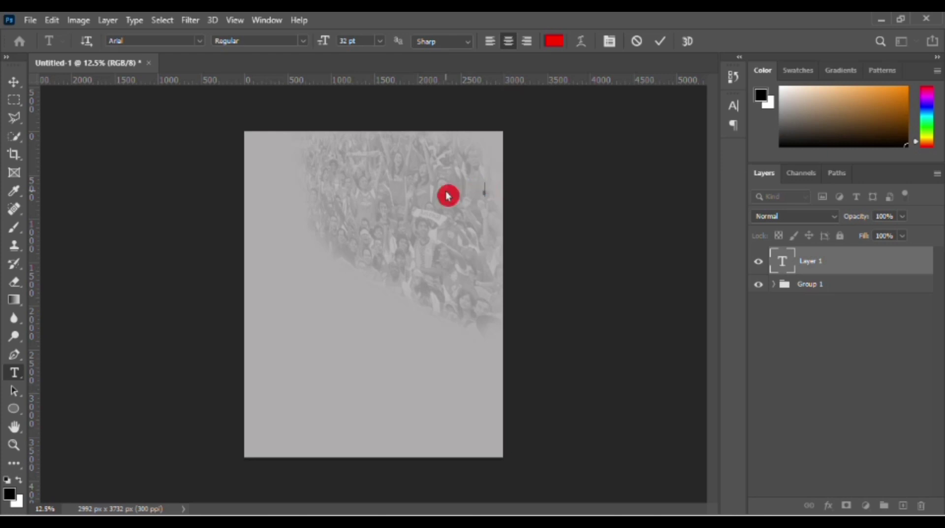
left_click(447, 193)
type("ATCHDA")
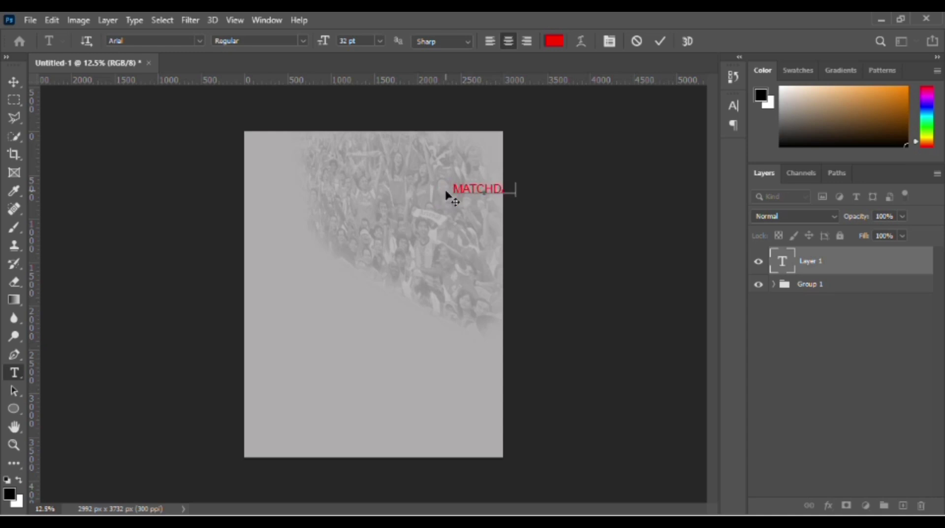
left_click(496, 187)
key("Return")
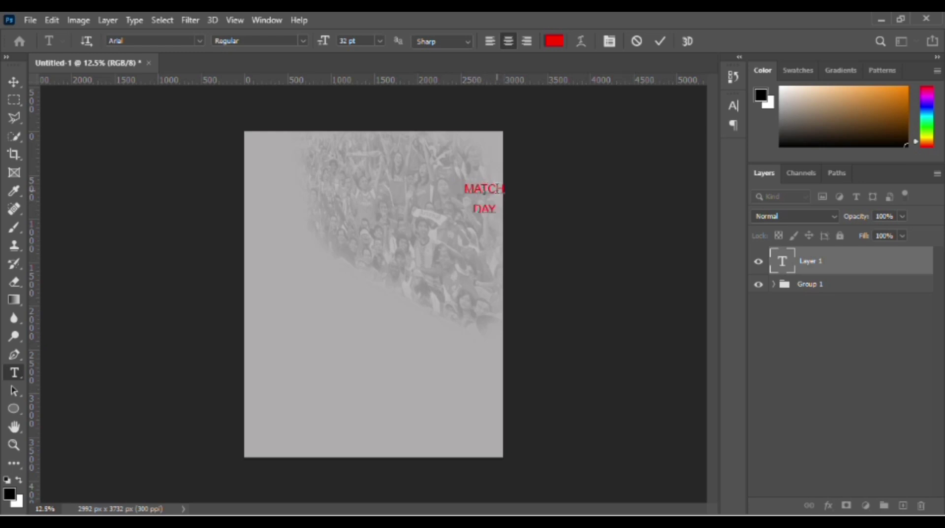
Step: Change the font of the whole MATCH DAY text to Calibri and tighten its leading to 29 pt
key("ctrl+a")
left_click(377, 49)
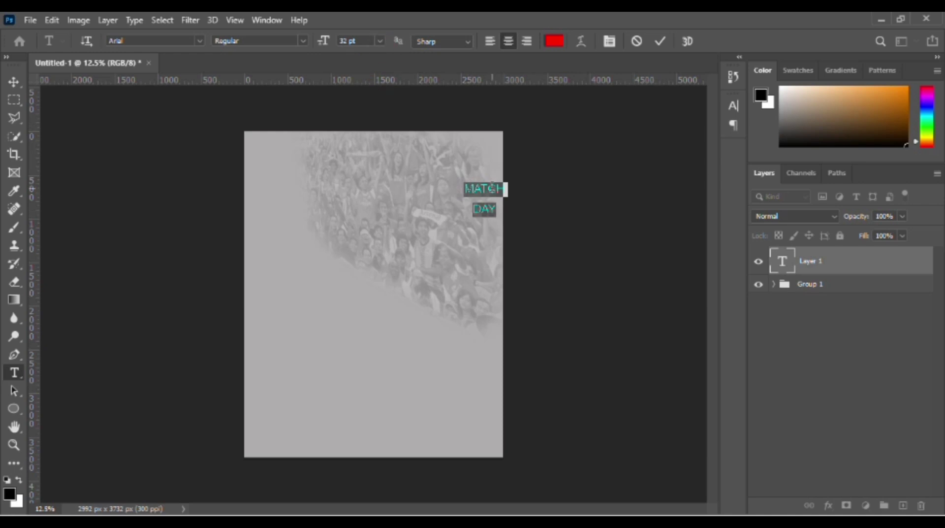
left_click(201, 42)
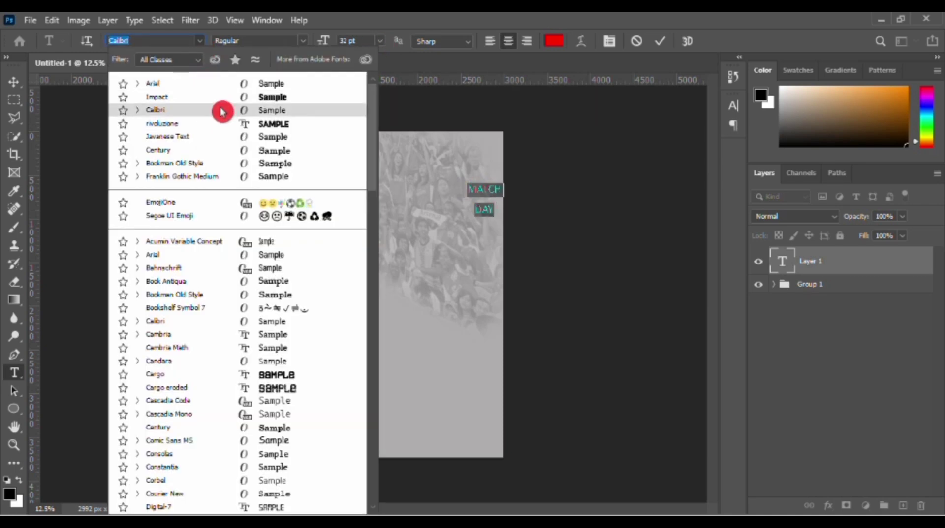
left_click(222, 110)
left_click(733, 105)
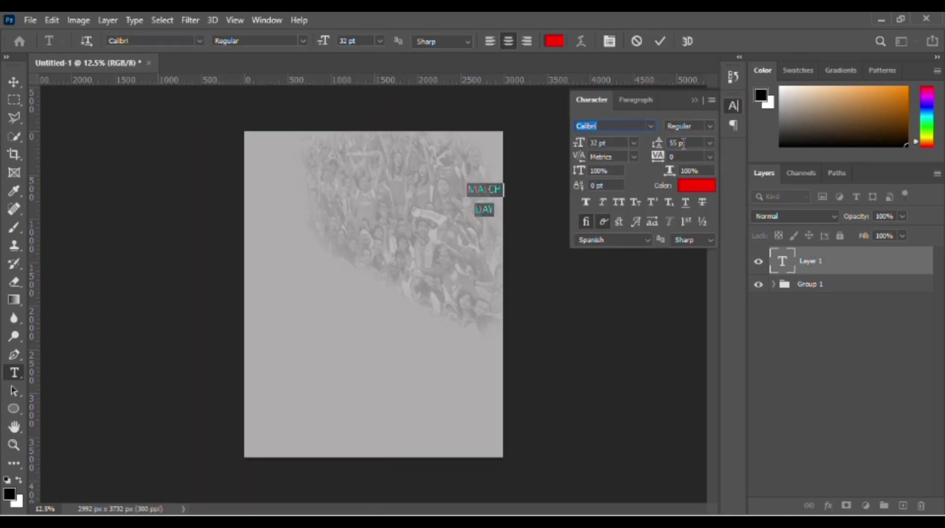
left_click_drag(664, 150, 651, 150)
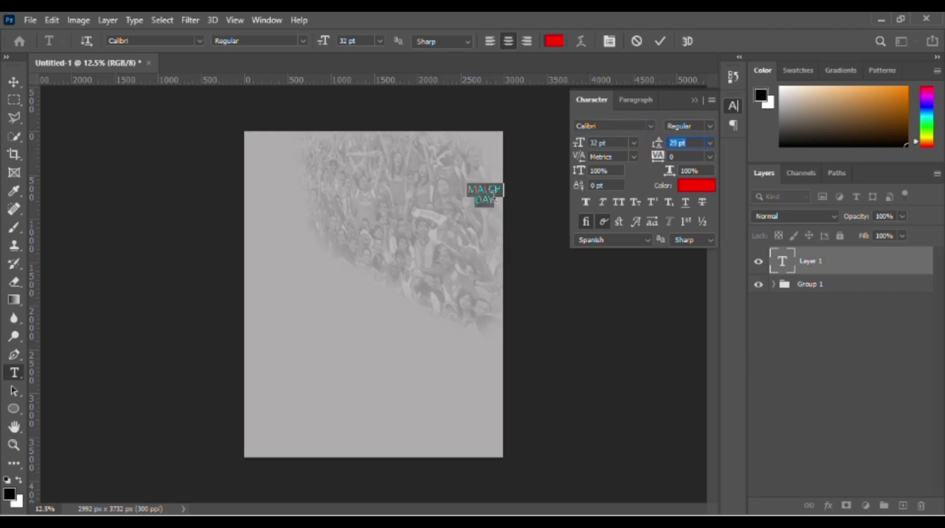
Step: Set DAY to 60 pt with 42 pt leading, keep MATCH smaller so both lines are equally wide, and commit the text
left_click(633, 143)
left_click(616, 298)
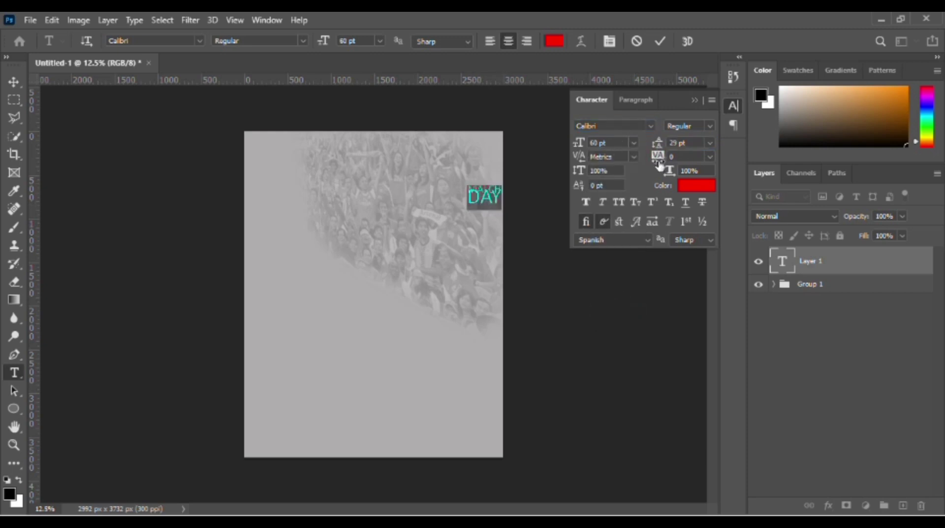
left_click_drag(659, 166, 669, 147)
left_click(14, 81)
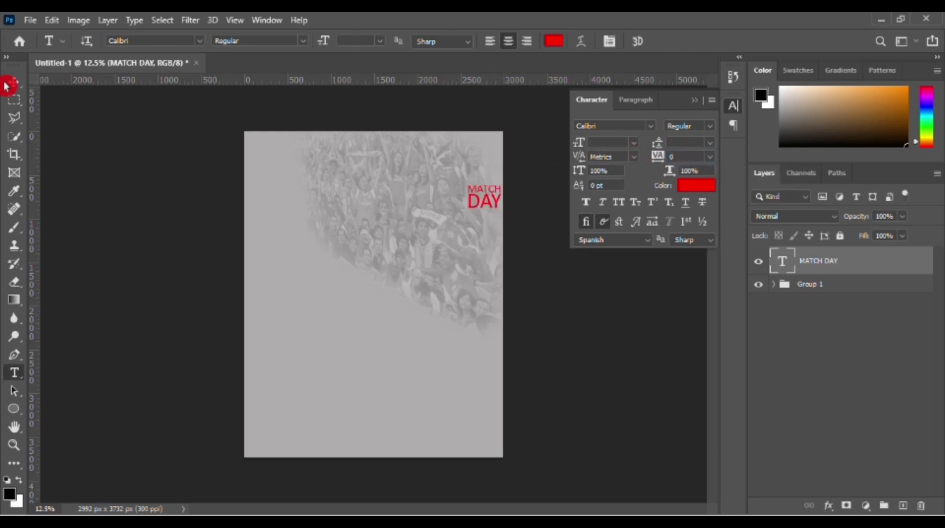
Step: Move the MATCH DAY text just below the poster's centre and enlarge it to over a third of the poster's width
left_click_drag(485, 202, 416, 281)
left_click_drag(390, 317, 428, 376)
left_click_drag(382, 341, 383, 340)
left_click(545, 199)
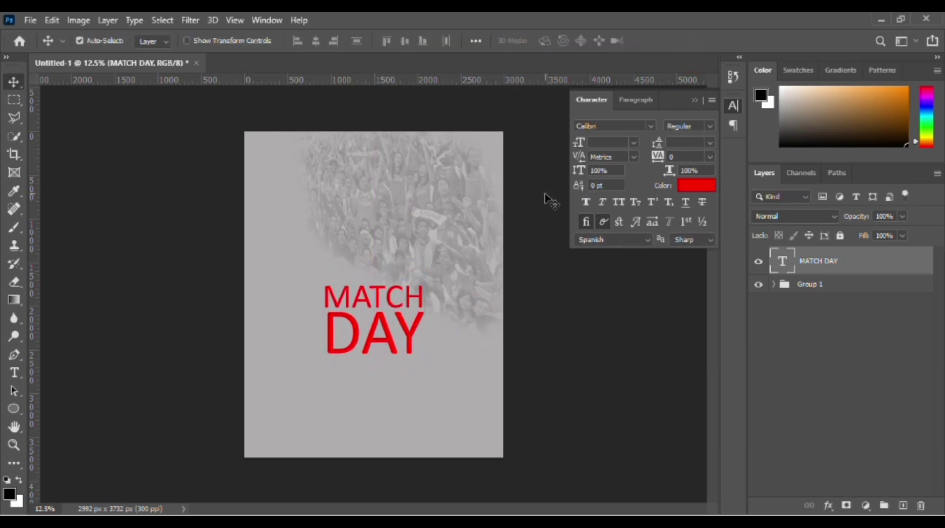
Step: Convert the MATCH DAY text layer to a smart object
right_click(834, 261)
left_click(724, 192)
right_click(412, 320)
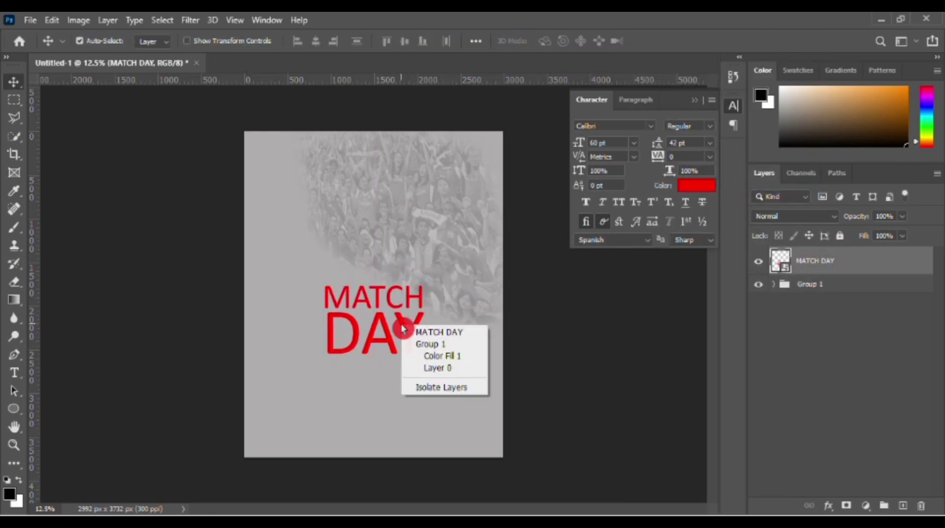
left_click(406, 305)
Step: Give MATCH DAY a perspective that widens towards its base, stretch it to about 307% by 166%, and place it low on the poster
key("ctrl+t")
right_click(411, 323)
left_click(448, 172)
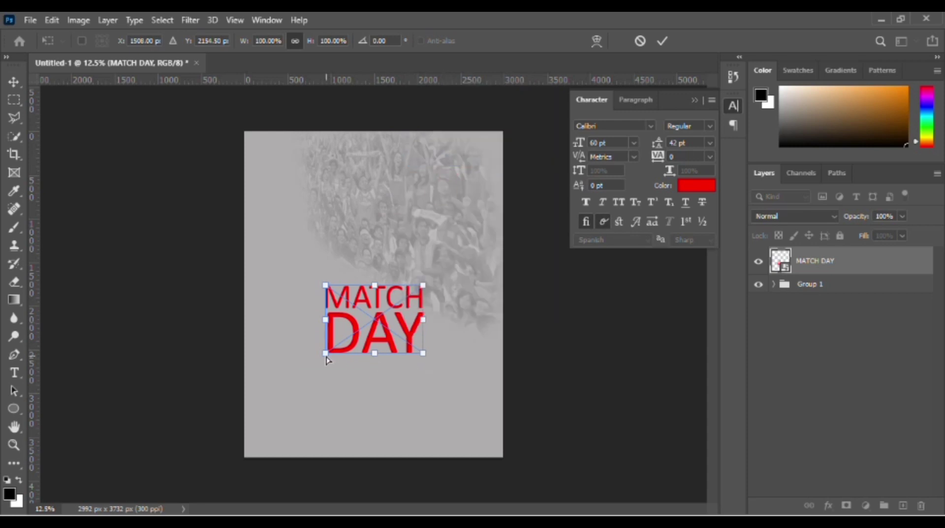
left_click_drag(425, 358, 495, 360)
right_click(402, 336)
left_click(424, 132)
mouse_move(374, 353)
left_mouse_down()
mouse_move(376, 392)
mouse_move(397, 357)
mouse_move(389, 354)
left_mouse_up()
key("Return")
left_click_drag(476, 352, 468, 373)
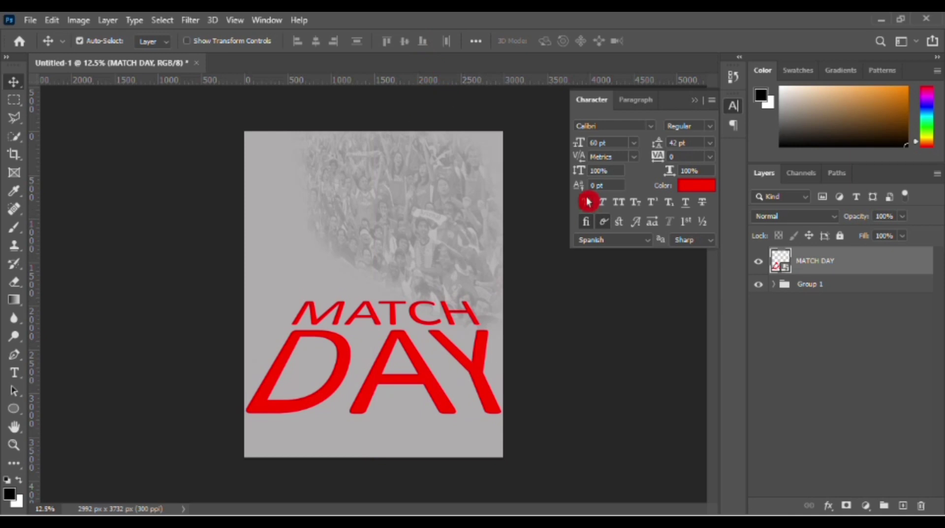
key("ctrl+t")
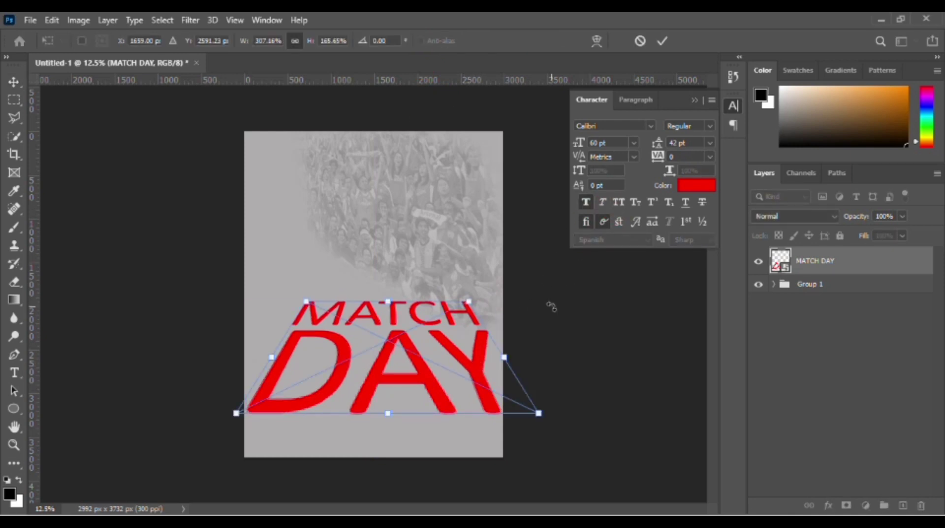
key("Escape")
Step: In the MATCH DAY layer's blending options, lower the underlying layer's white Blend If limit and set the opacity to 73%
right_click(804, 272)
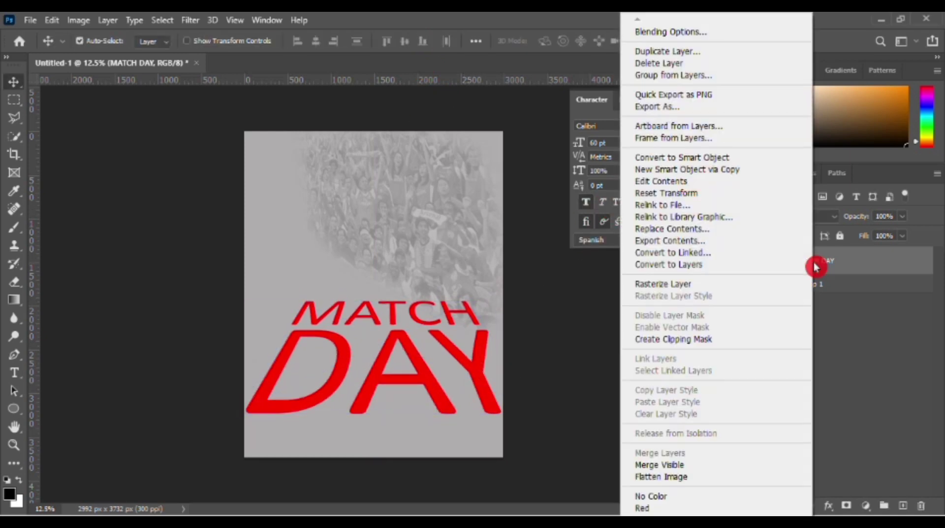
left_click(691, 40)
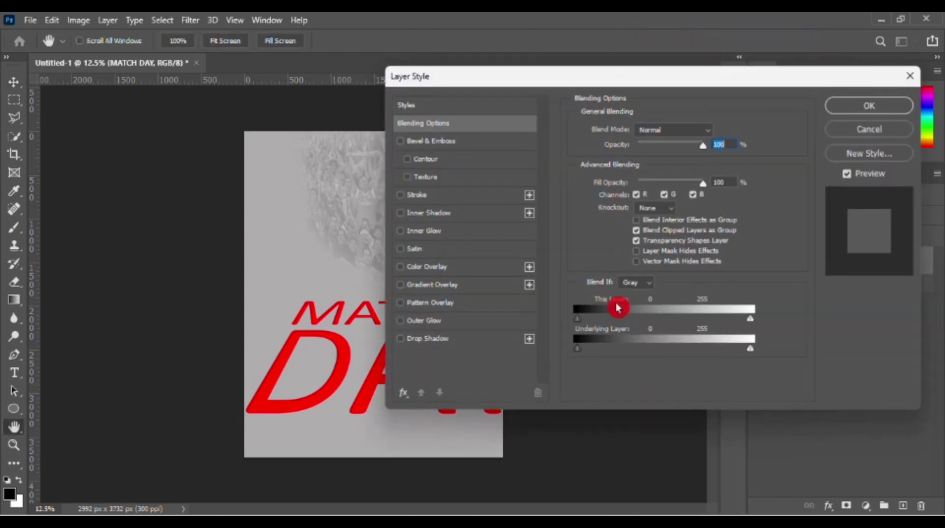
left_click_drag(752, 350, 698, 353)
left_click_drag(704, 145, 686, 144)
left_click(881, 110)
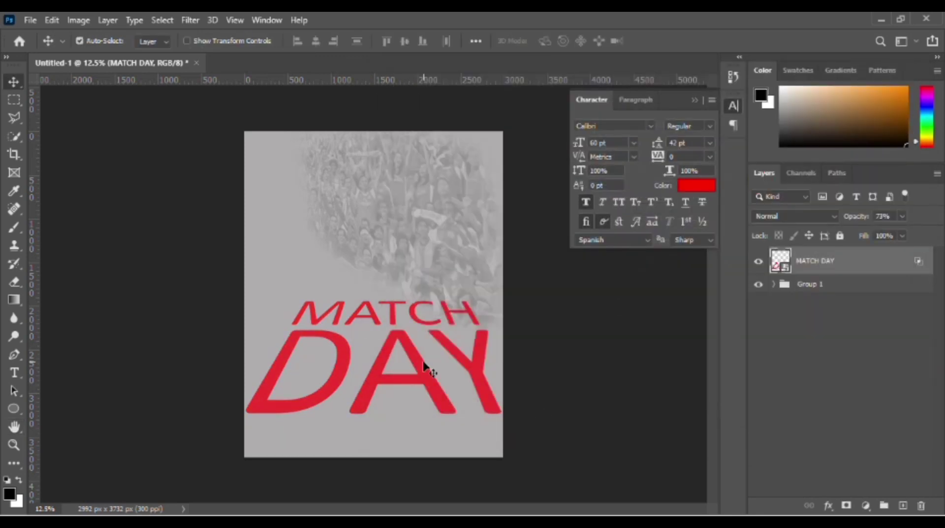
Step: Scale MATCH DAY down to about 265% by 137%, shift it lower on the poster, and apply the transform
left_click_drag(422, 369, 422, 379)
key("ctrl+t")
left_click_drag(503, 361, 488, 363)
left_click_drag(377, 384, 370, 394)
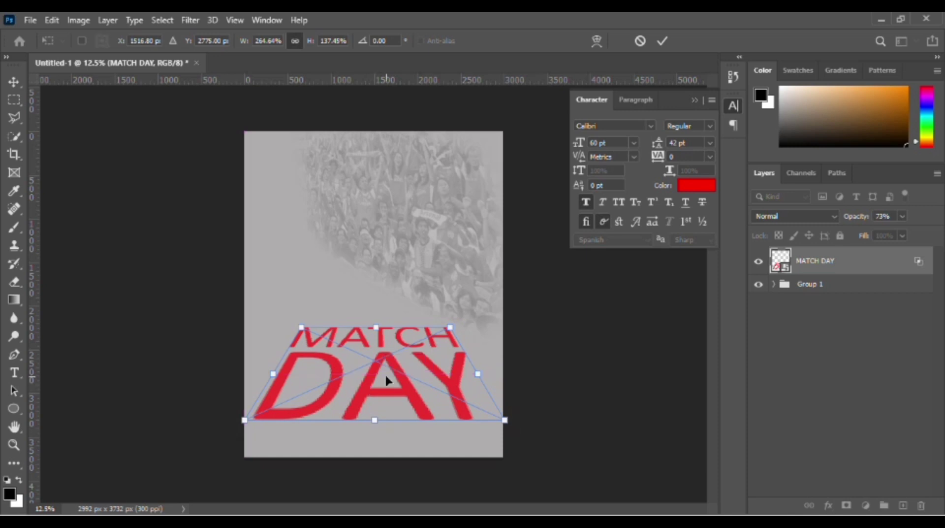
left_click(662, 41)
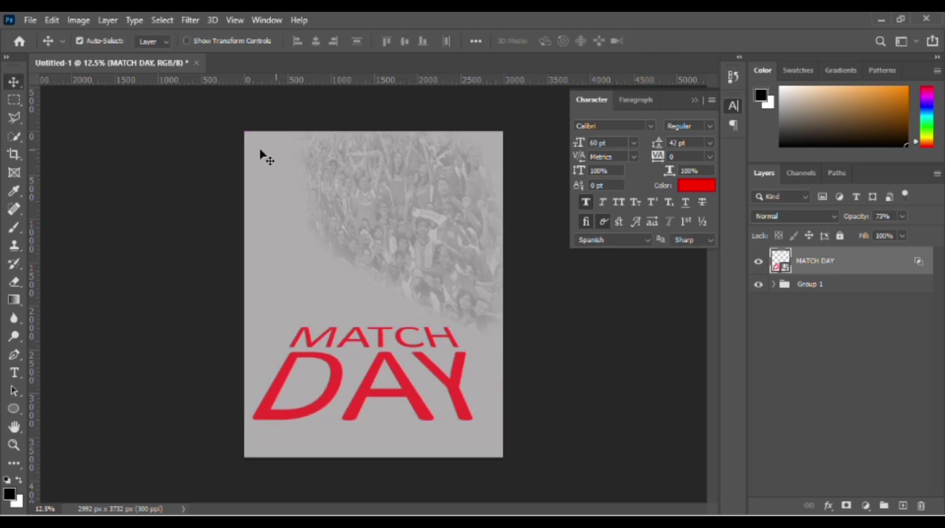
Step: Place the player image toppng.com-aaron-ramsey-193x540 from Downloads as an embedded layer
left_click(32, 20)
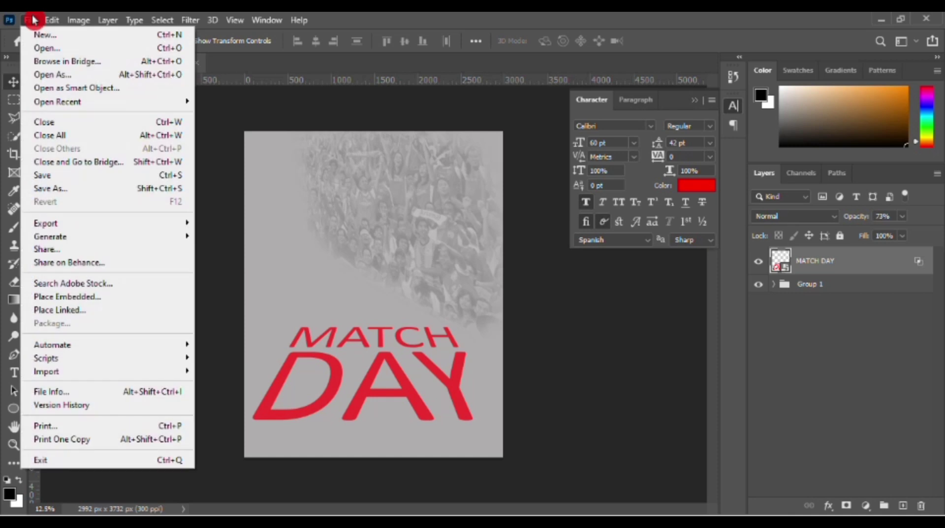
left_click(61, 299)
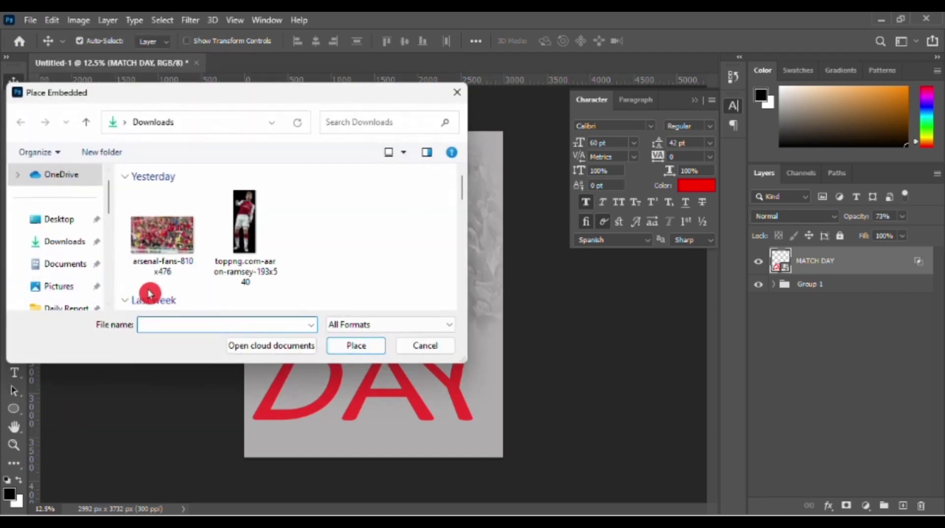
left_click(246, 212)
left_click(366, 344)
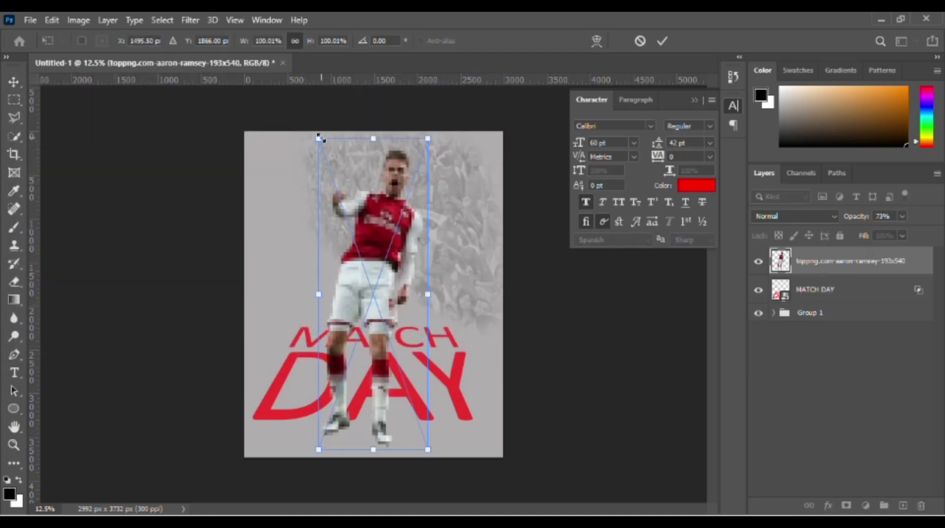
Step: Scale the placed player cutout to about 78.6%, centre it on the poster, and apply the transform
left_click_drag(319, 136, 343, 192)
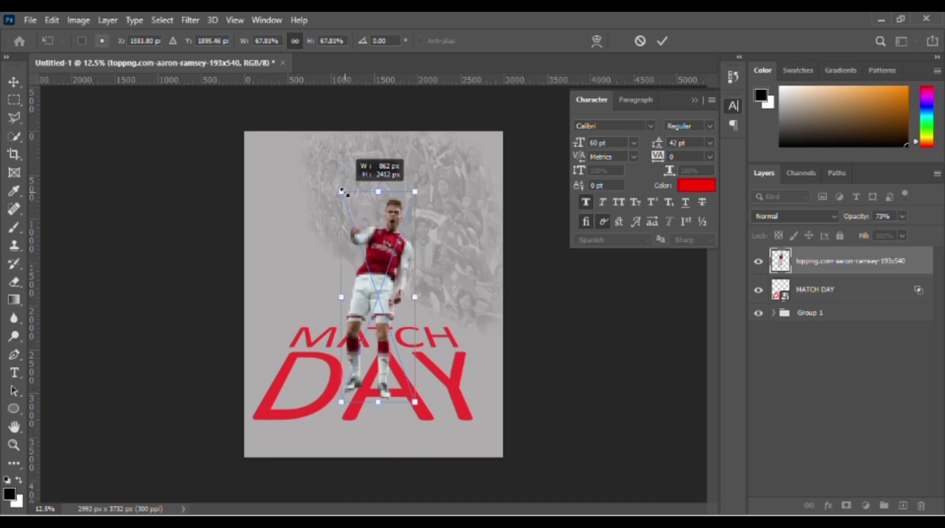
left_click_drag(371, 291, 366, 289)
left_click_drag(337, 189, 325, 170)
left_click_drag(363, 249, 366, 253)
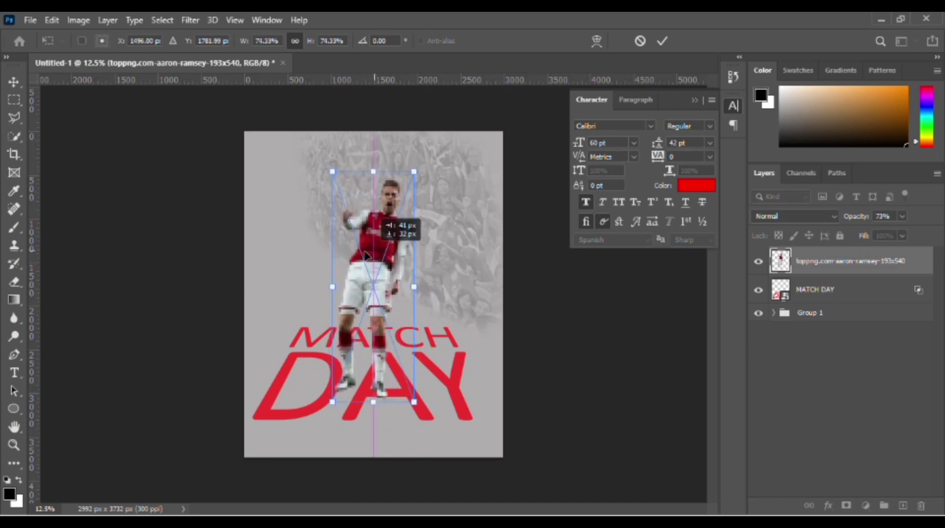
left_click_drag(333, 172, 330, 164)
left_click_drag(363, 275, 365, 284)
left_click_drag(331, 176, 328, 170)
left_click_drag(387, 281, 388, 284)
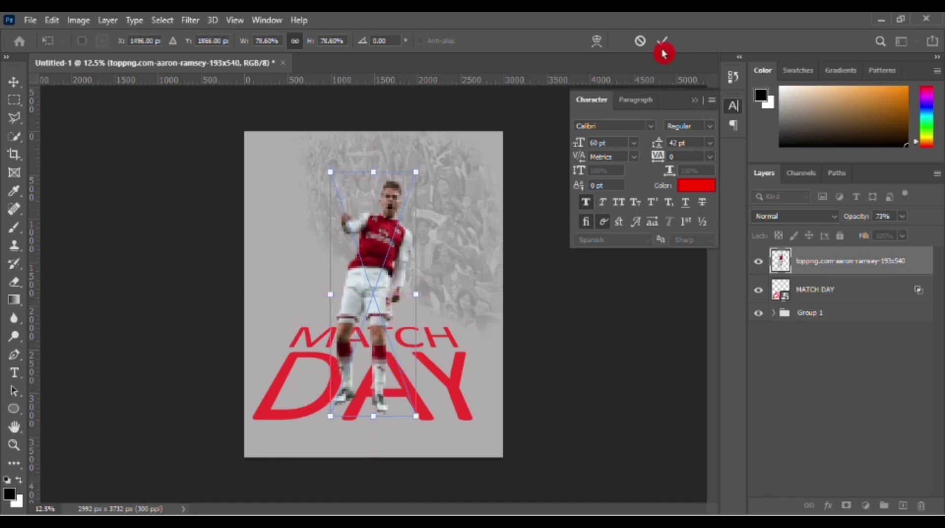
left_click(663, 44)
Step: Convert the player layer to a smart object and open the Camera Raw filter on it
right_click(821, 265)
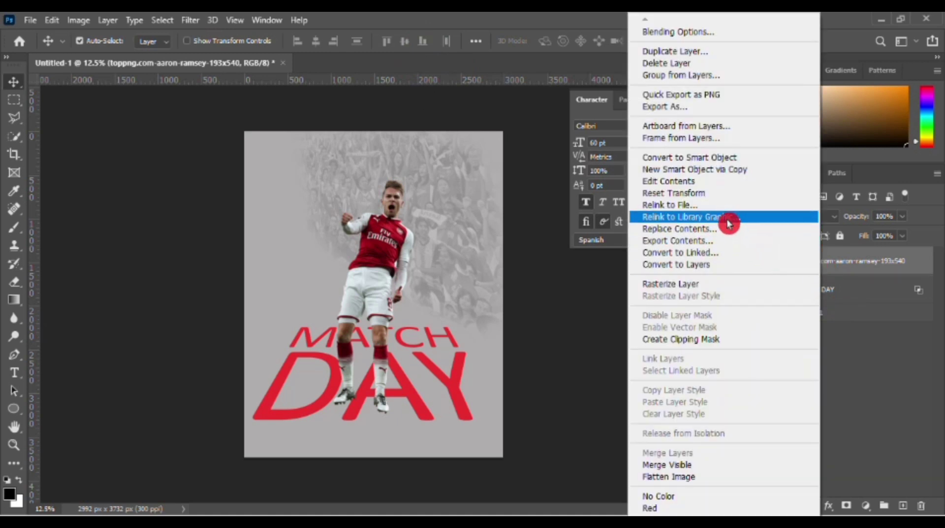
left_click(723, 157)
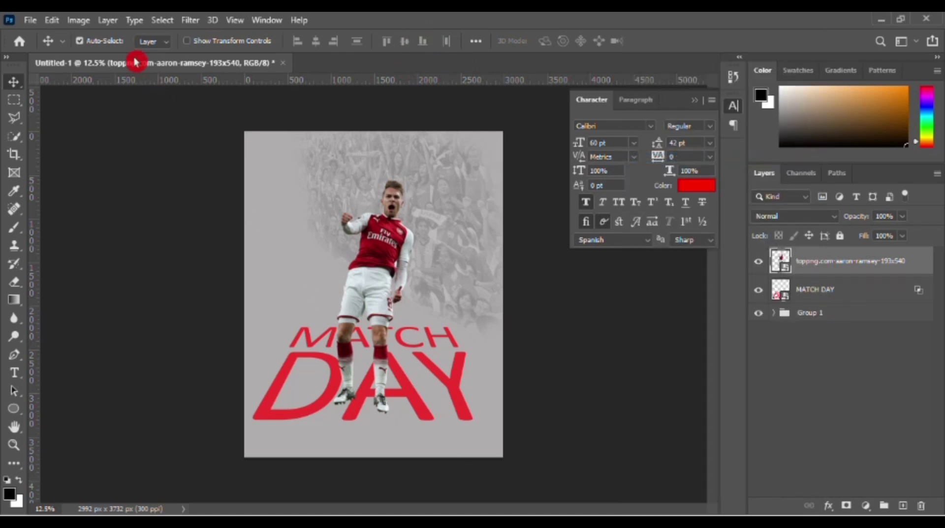
left_click(190, 21)
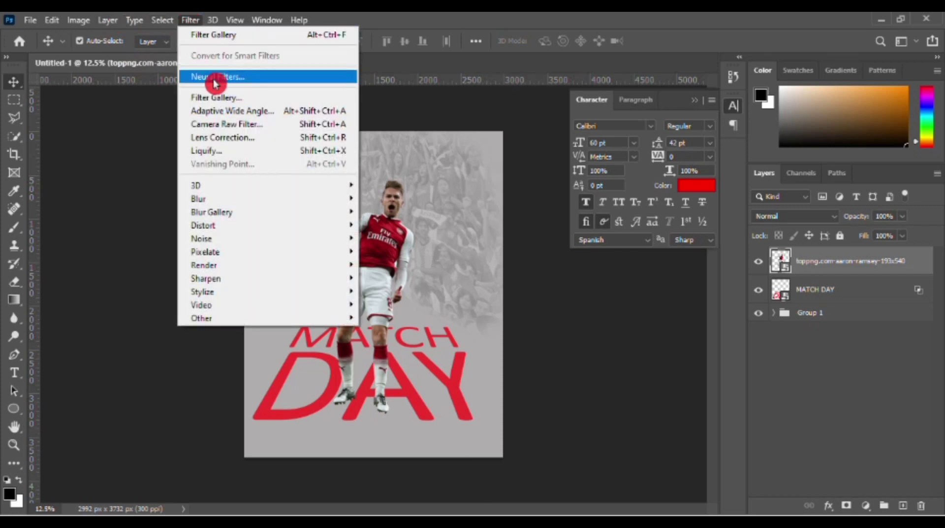
left_click(225, 125)
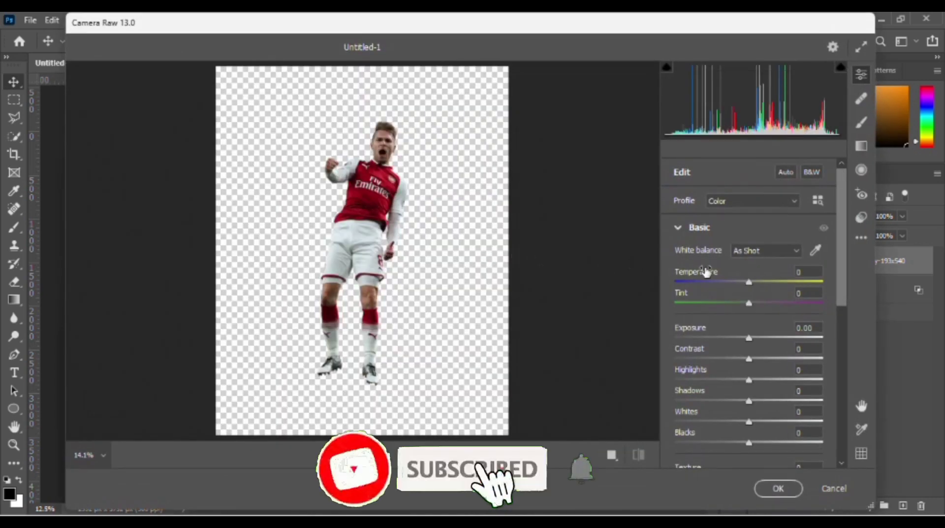
Step: Apply Camera Raw to the player with Temperature +21, Tint +7, Exposure +0.70, Blacks +10 and Vibrance -13
mouse_move(748, 281)
left_mouse_down()
mouse_move(761, 283)
mouse_move(751, 303)
mouse_move(733, 303)
mouse_move(757, 303)
mouse_move(766, 284)
left_mouse_up()
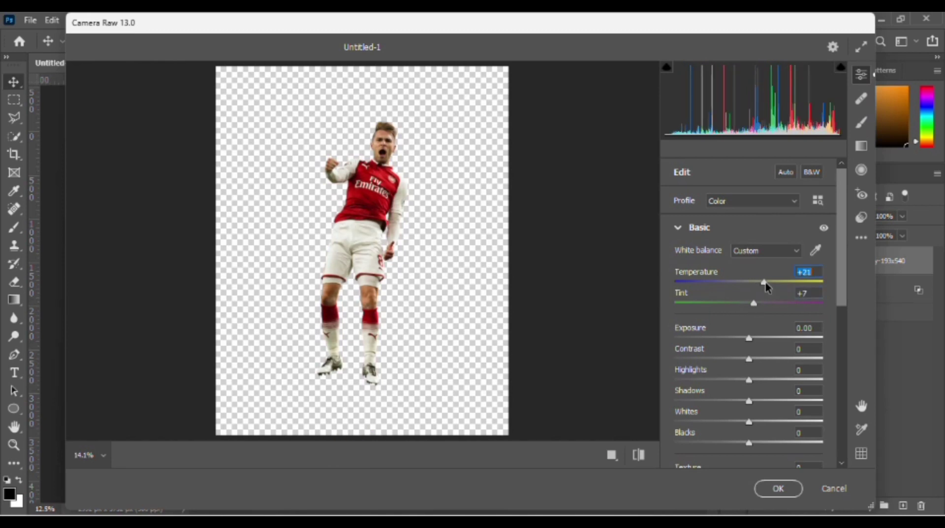
left_click_drag(754, 339, 756, 342)
scroll(761, 344, "down", 2)
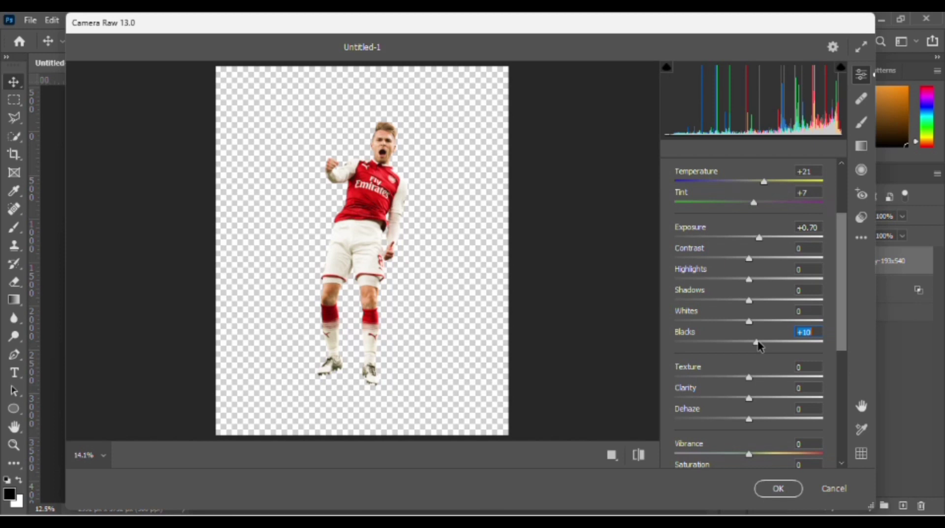
scroll(758, 346, "down", 2)
left_click_drag(749, 355, 741, 355)
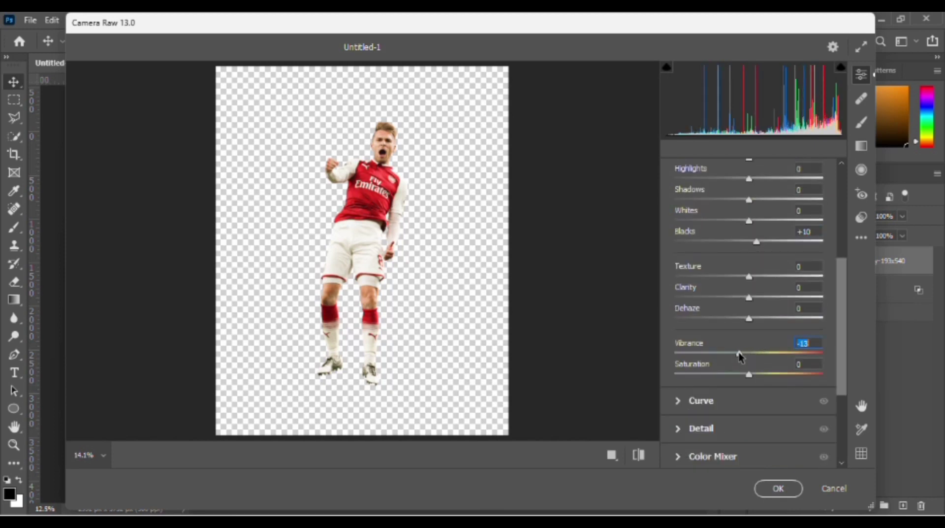
left_click(778, 489)
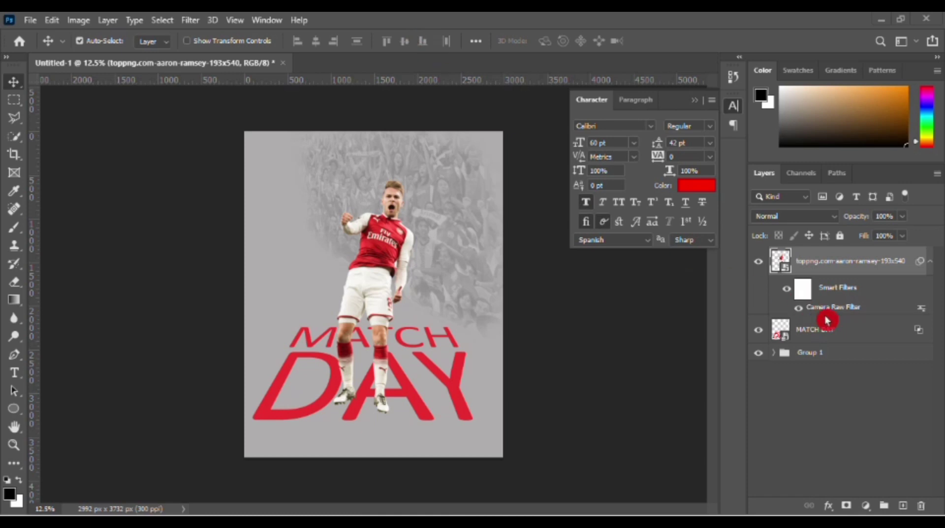
Step: Add an empty layer above MATCH DAY and set up a soft, flattened brush at 369 px
left_click(832, 333)
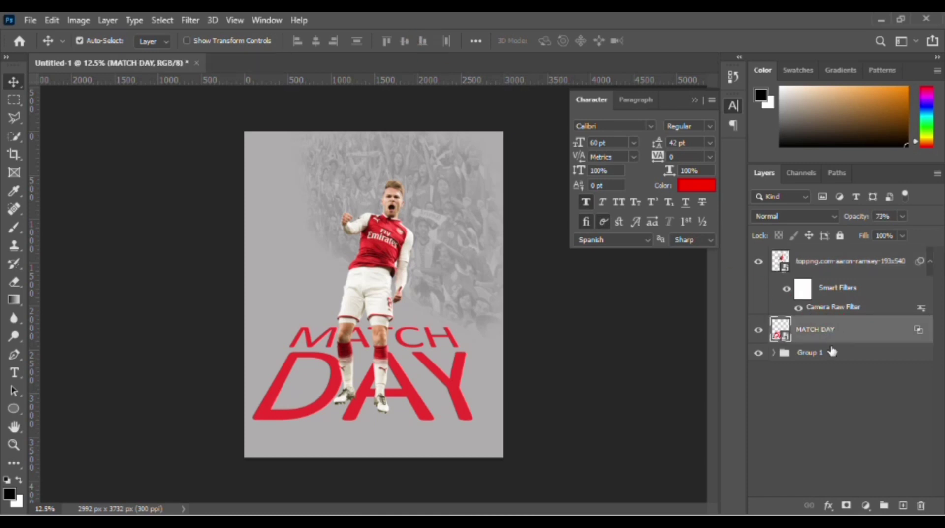
left_click(903, 505)
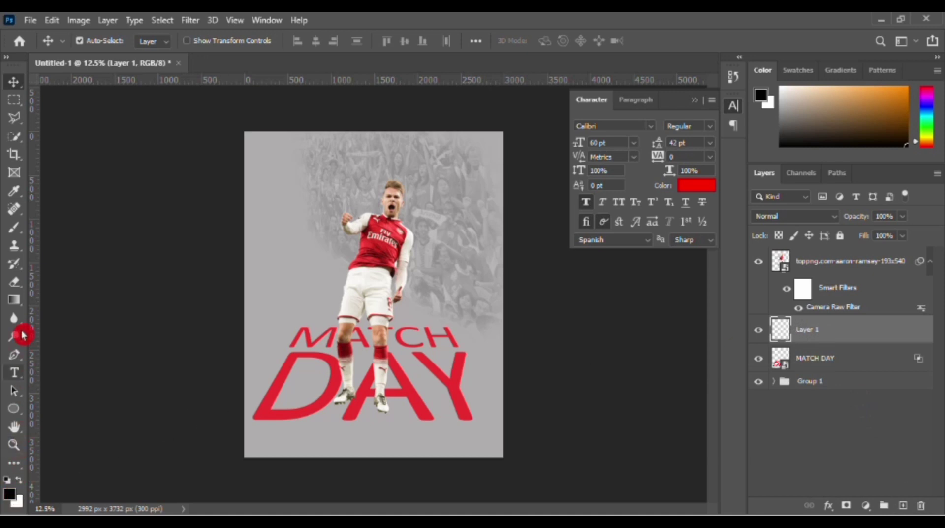
left_click(16, 231)
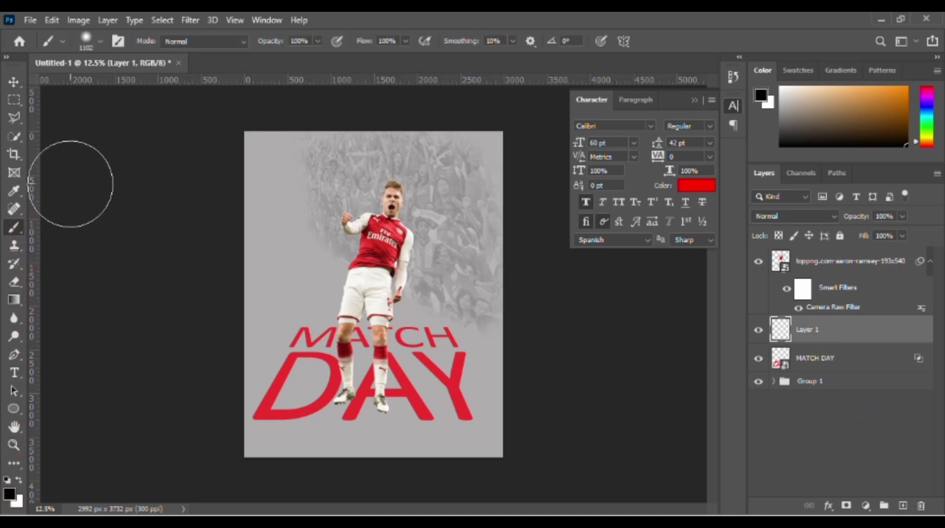
left_click(101, 42)
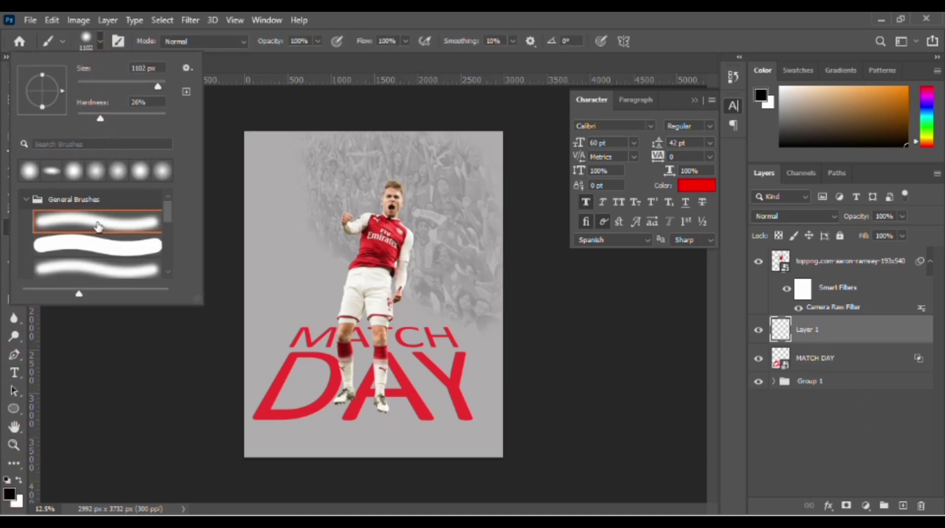
left_click(51, 175)
left_click(100, 131)
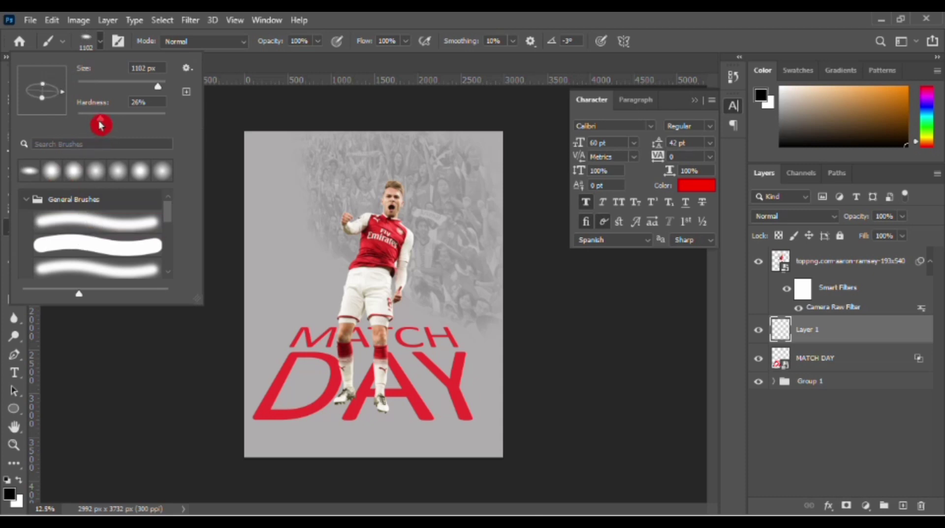
mouse_move(135, 95)
left_mouse_down()
mouse_move(141, 84)
mouse_move(152, 89)
left_mouse_up()
left_click(190, 133)
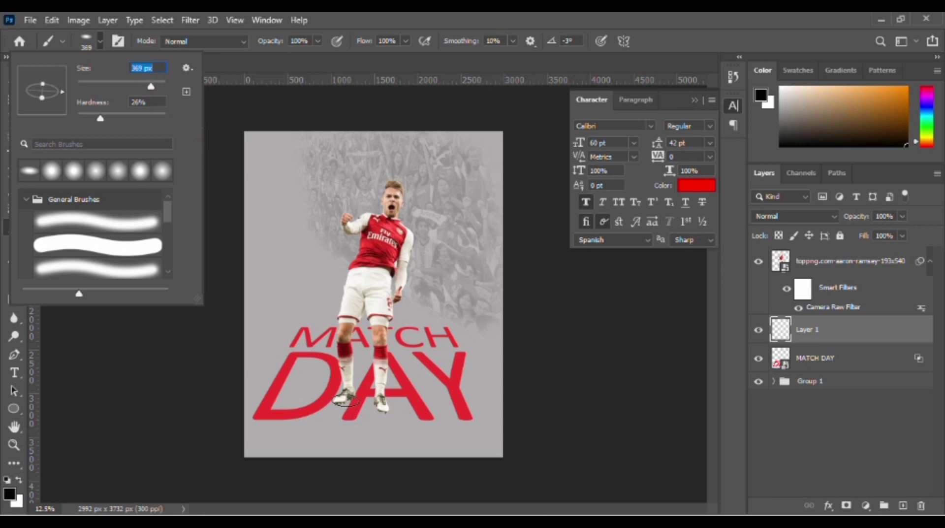
Step: Set the brush angle to 4° and opacity to 76%, then dab a black shadow under the foot on the D side
left_click_drag(63, 101, 65, 91)
left_click(166, 211)
left_click(392, 54)
left_click_drag(318, 44, 303, 57)
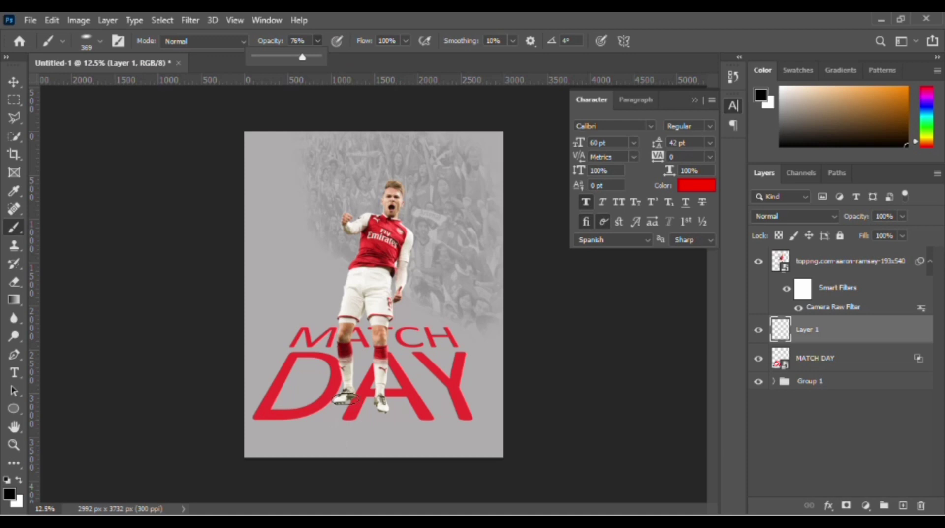
left_click(345, 399)
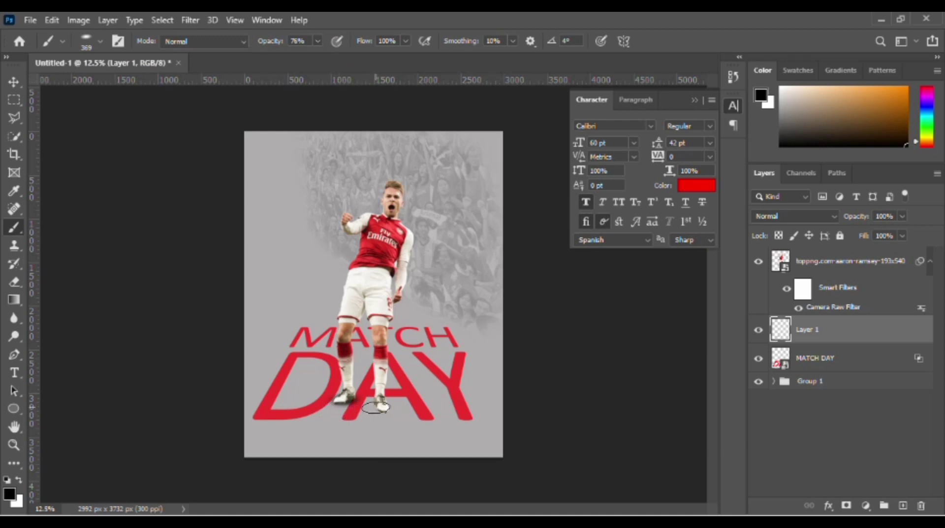
Step: Turn the brush angle to 102° and dab a shadow under the player's lower foot on the A
left_click(97, 41)
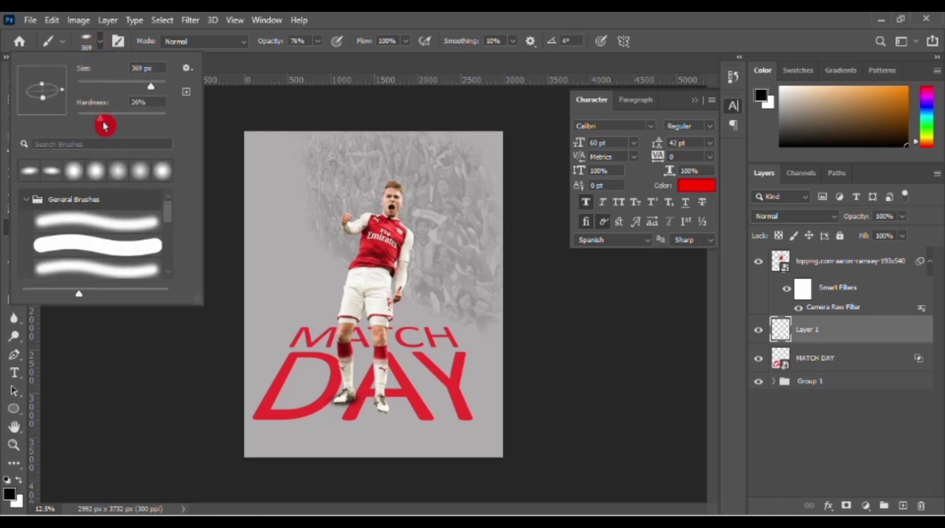
left_click_drag(63, 93, 39, 75)
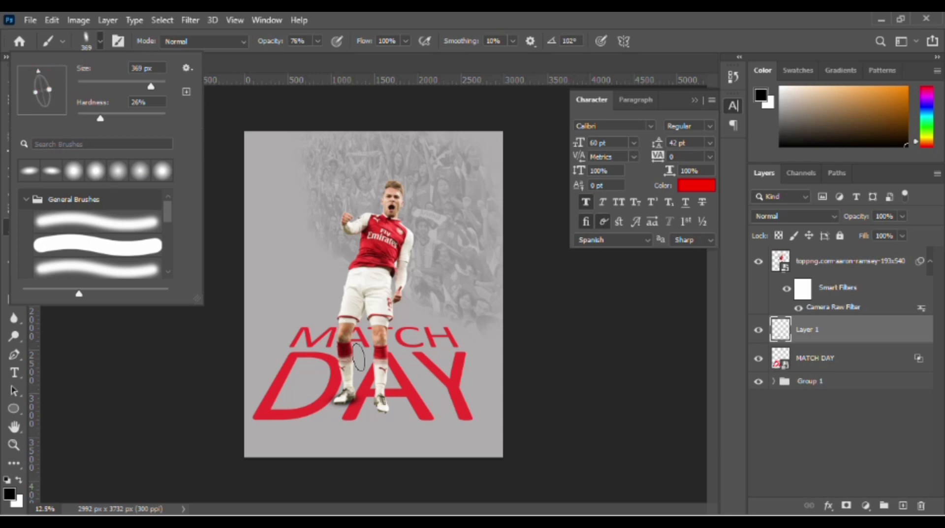
left_click(381, 403)
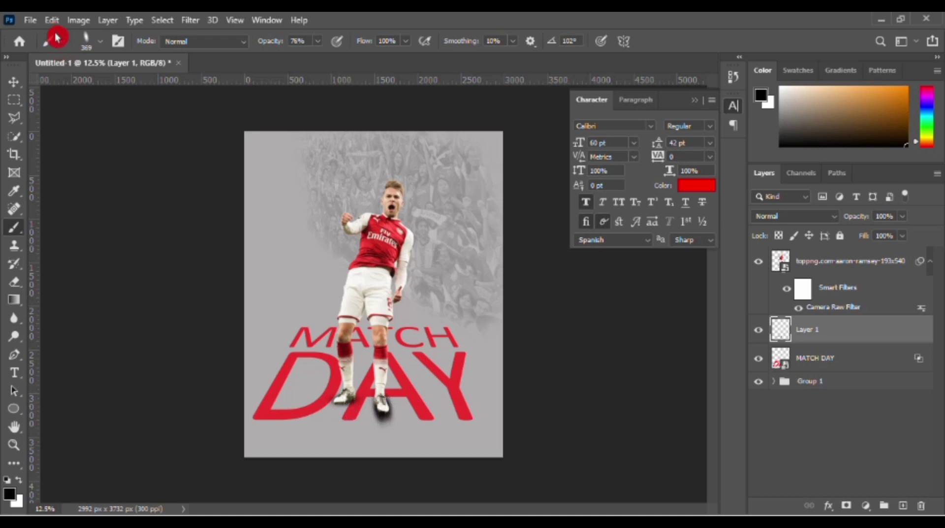
Step: Turn the brush angle to 21° and dab another shadow under the player's raised foot beside the D
left_click(101, 42)
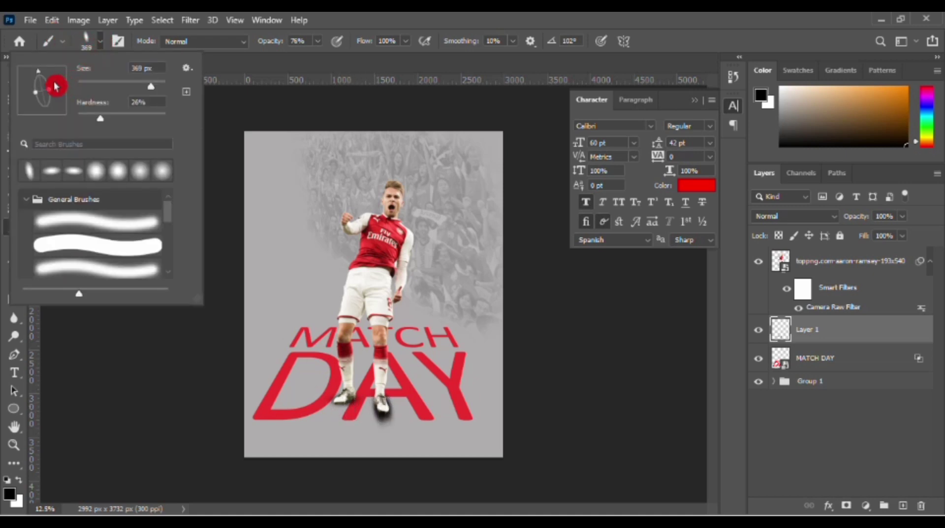
mouse_move(48, 89)
left_mouse_down()
mouse_move(39, 80)
mouse_move(63, 86)
left_mouse_up()
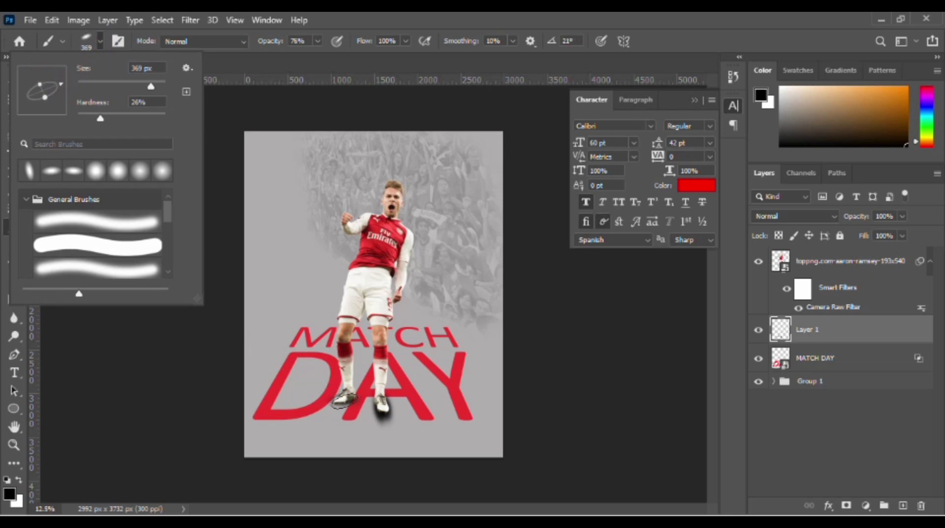
left_click(339, 401)
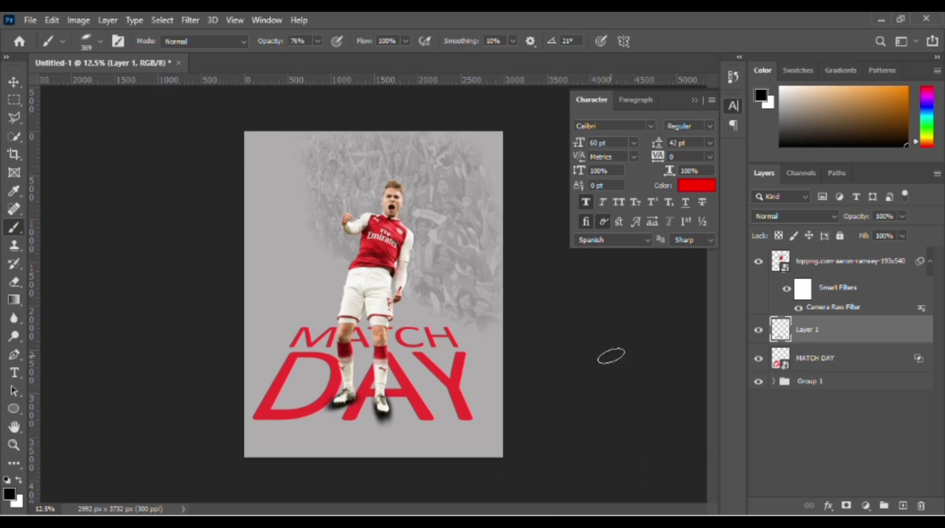
Step: Lower the shadow layer's opacity to 71% and return to the Move tool
left_click(902, 216)
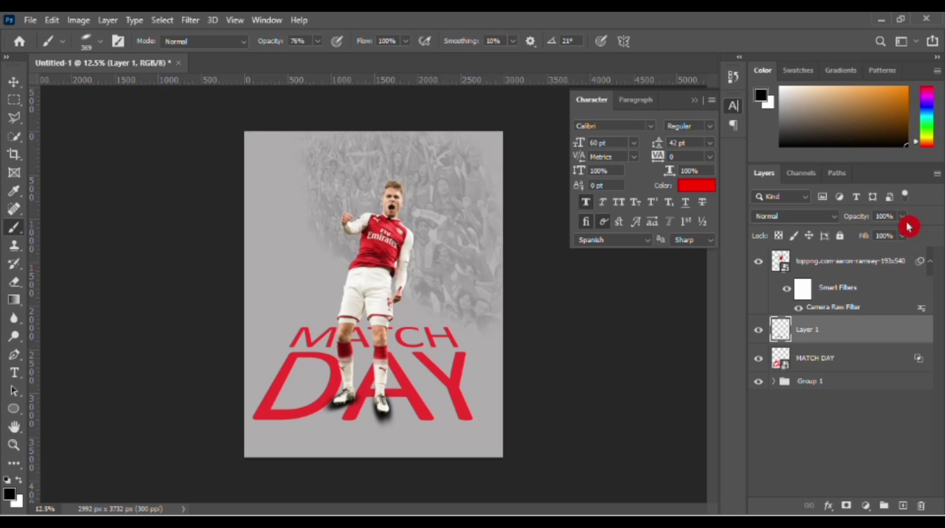
left_click_drag(904, 233, 881, 238)
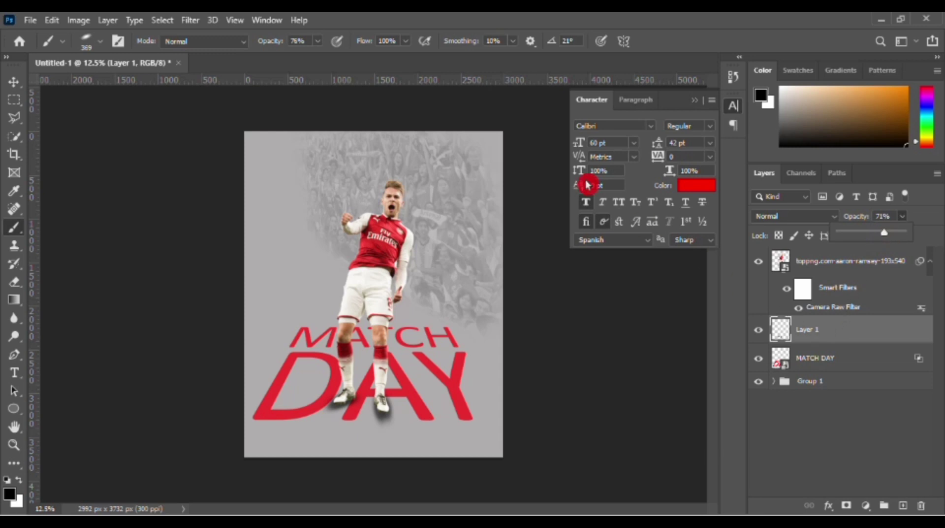
left_click(14, 81)
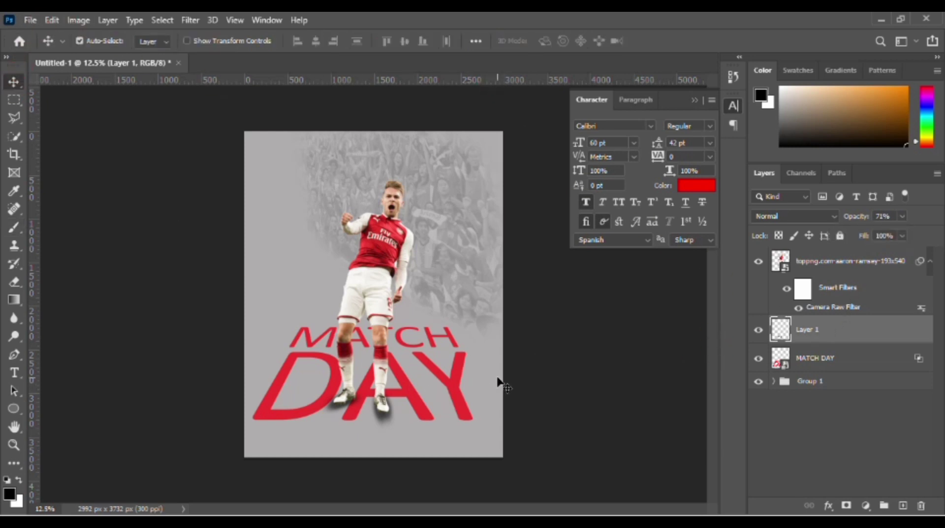
Step: Group the MATCH DAY, shadow and player layers together
left_click(821, 362)
left_click(818, 335, "ctrl")
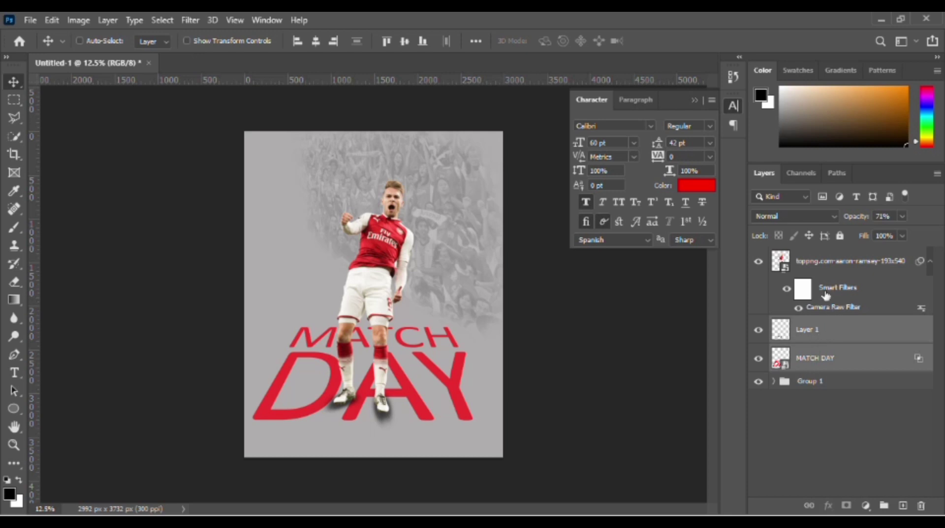
left_click(817, 268, "ctrl")
left_click(884, 505)
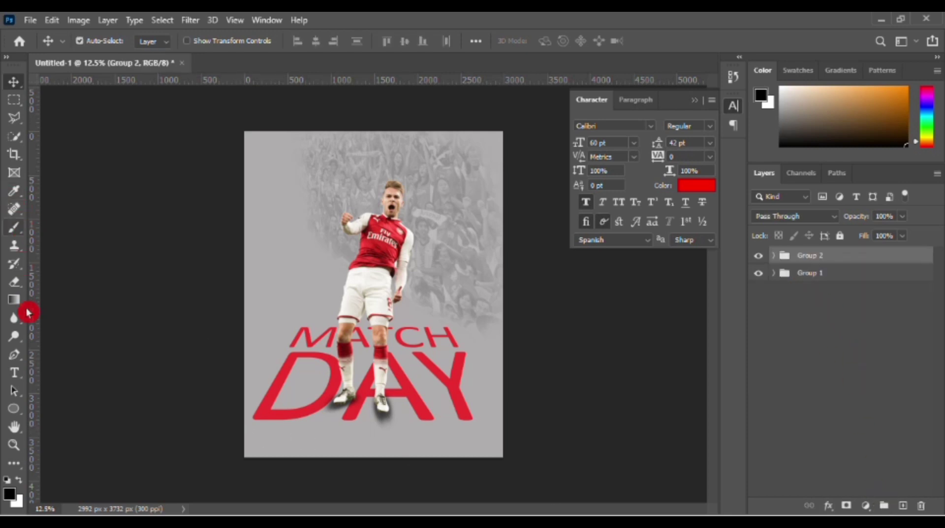
Step: Add the text FC BARCELONA in red 60 pt Calibri at the poster's left side
left_click(14, 373)
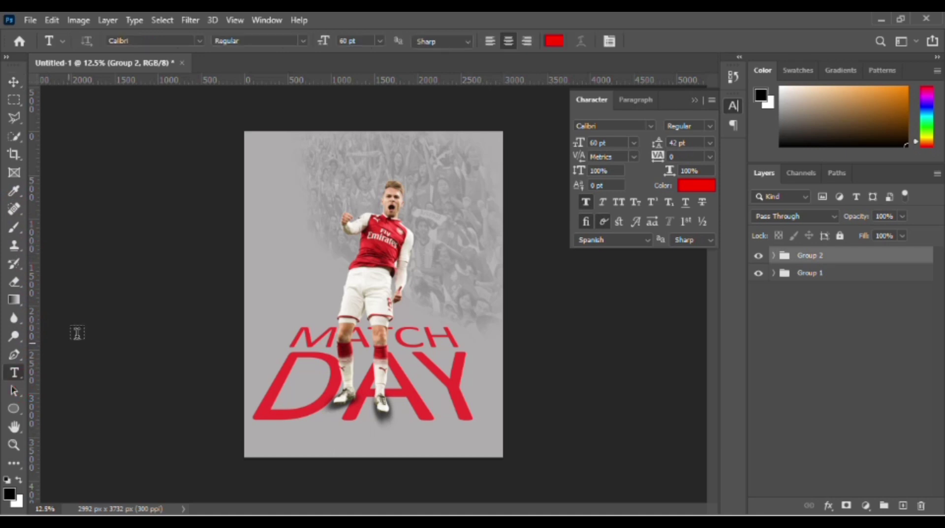
left_click(274, 250)
type("FC.BA")
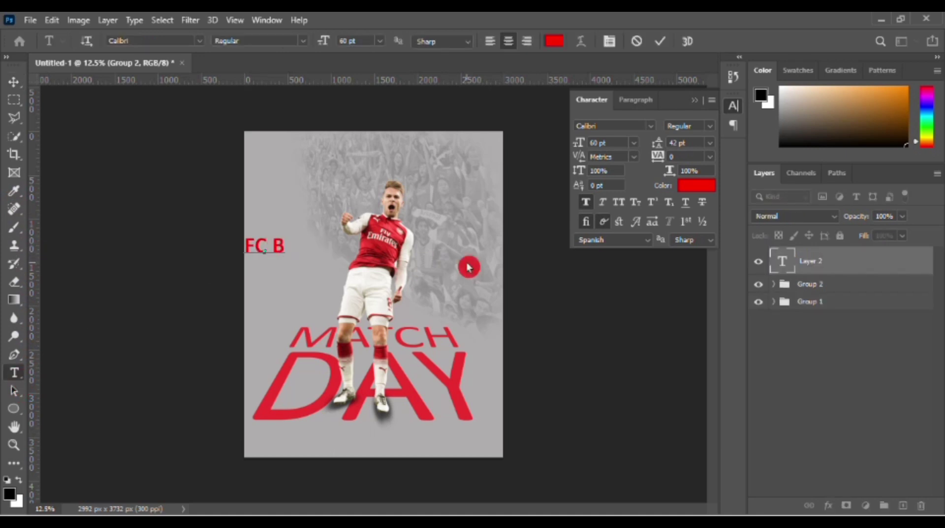
type("RCELONA")
key("ctrl+Return")
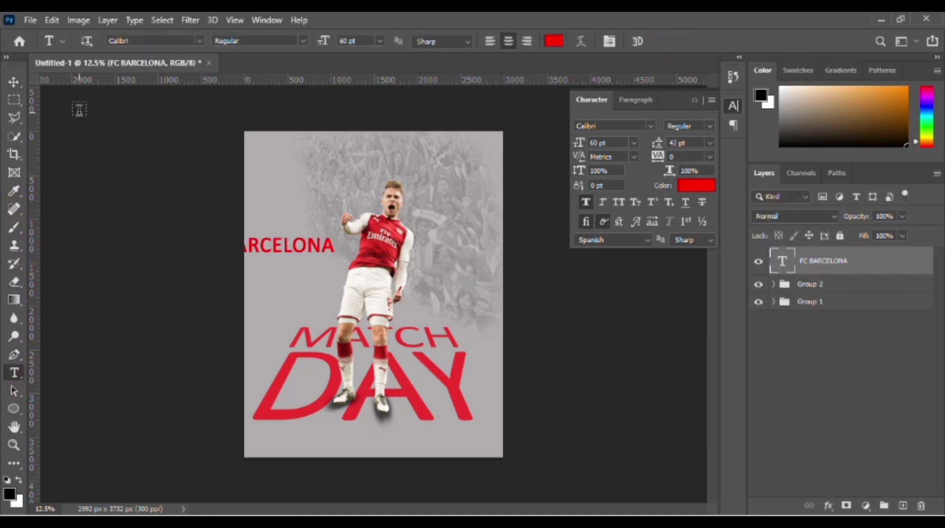
Step: Move the FC BARCELONA text inward and rotate it 90° clockwise so it reads downwards
key("v")
left_click_drag(286, 252, 354, 251)
key("ctrl+t")
mouse_move(274, 249)
left_mouse_down()
mouse_move(329, 334)
mouse_move(295, 315)
mouse_move(274, 248)
left_mouse_up()
right_click(355, 249)
left_click(413, 450)
key("Return")
Step: Shrink the vertical FC BARCELONA text to 35.43 pt at the poster's upper left and duplicate it alongside
left_click_drag(314, 295, 270, 251)
key("ctrl+t")
key("Return")
Step: Change the copied text to ARCENAL FC and shift it up to line up with the top of FC BARCELONA
double_click(264, 229)
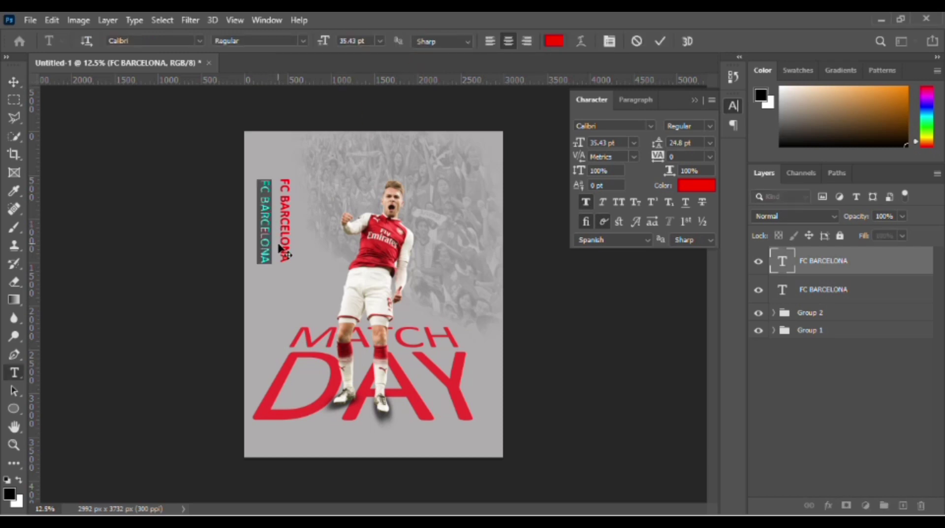
type("ARSENAL FC")
key("ctrl+Return")
key("v")
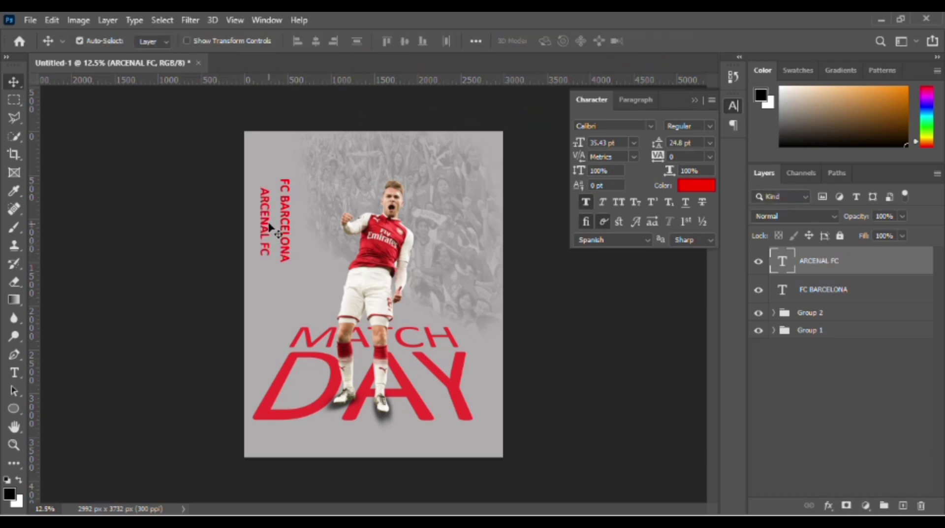
left_click_drag(263, 223, 269, 216)
left_click(350, 252)
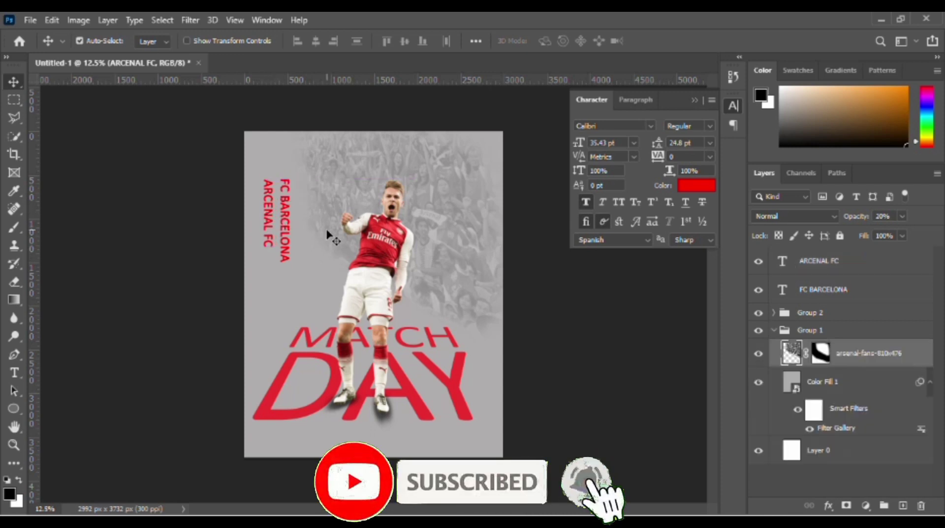